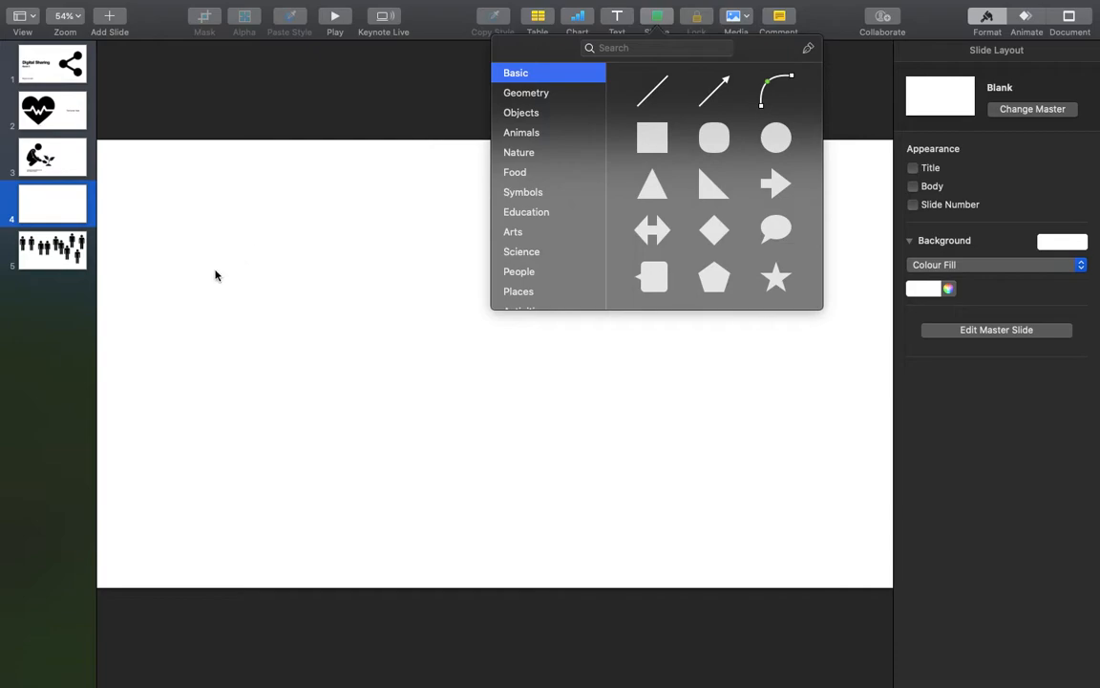
Review the heart slide and the planting slide, finishing on blank slide 4
{"action": "left_click", "coordinate": [52, 119]}
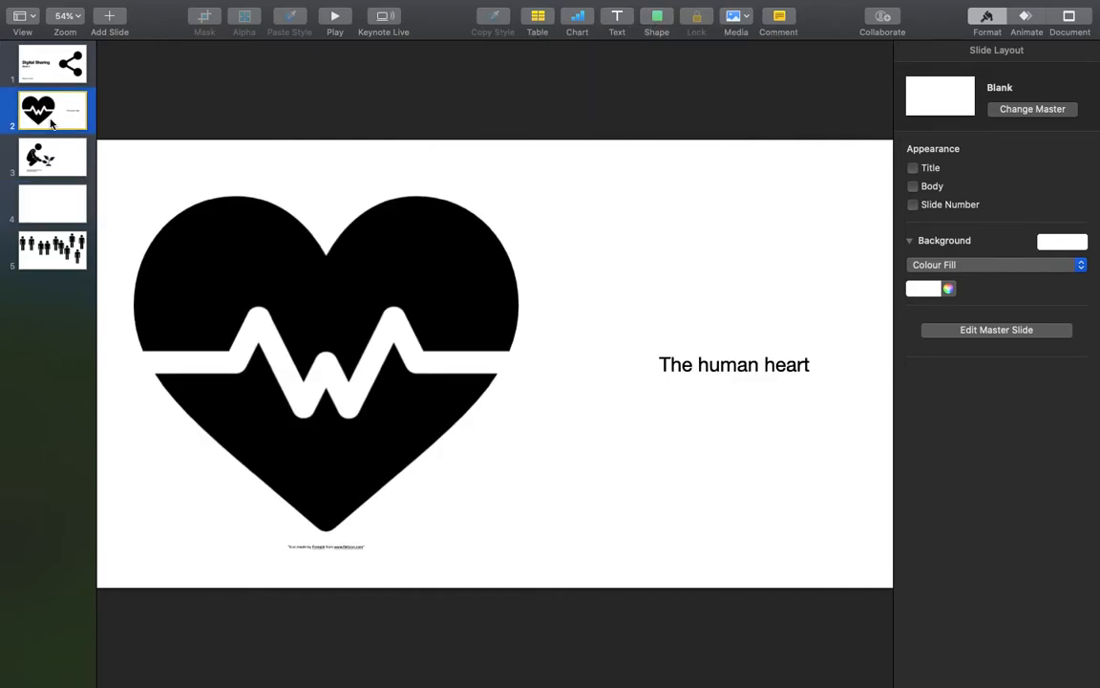
{"action": "left_click", "coordinate": [48, 158]}
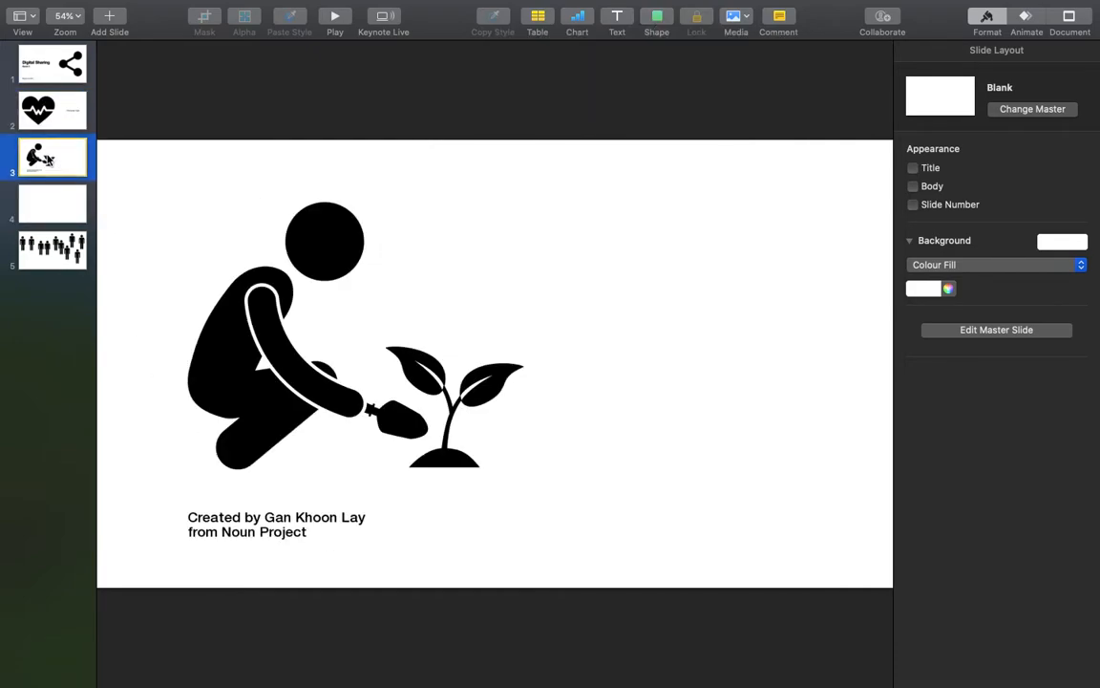
{"action": "left_click", "coordinate": [52, 209]}
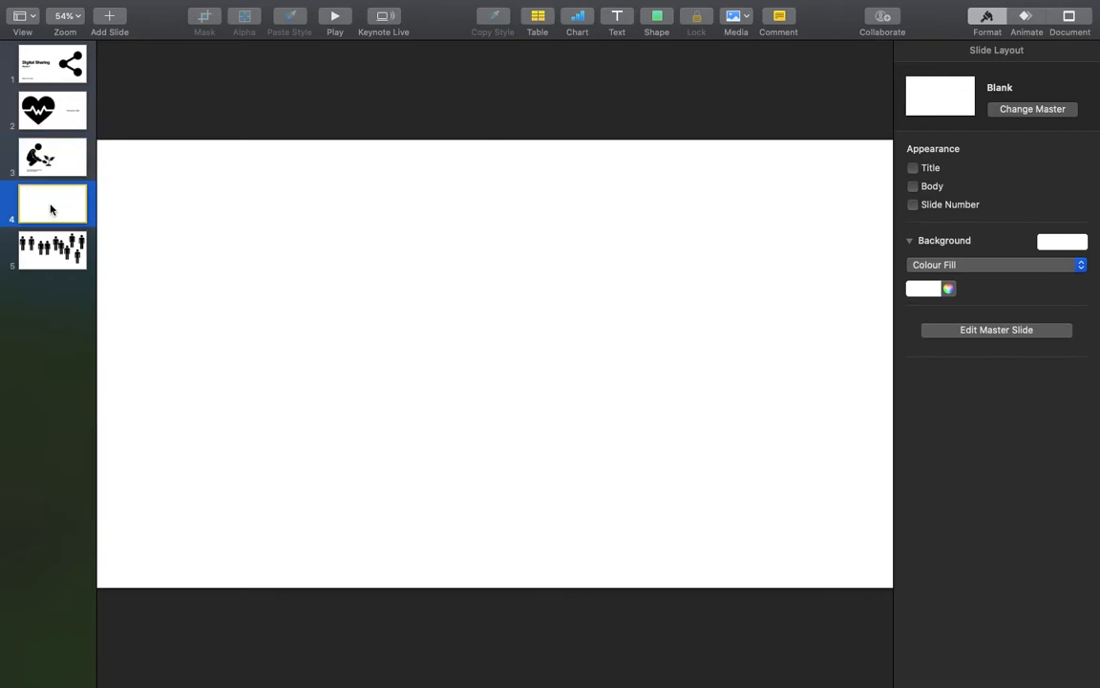
{"action": "left_click", "coordinate": [659, 21]}
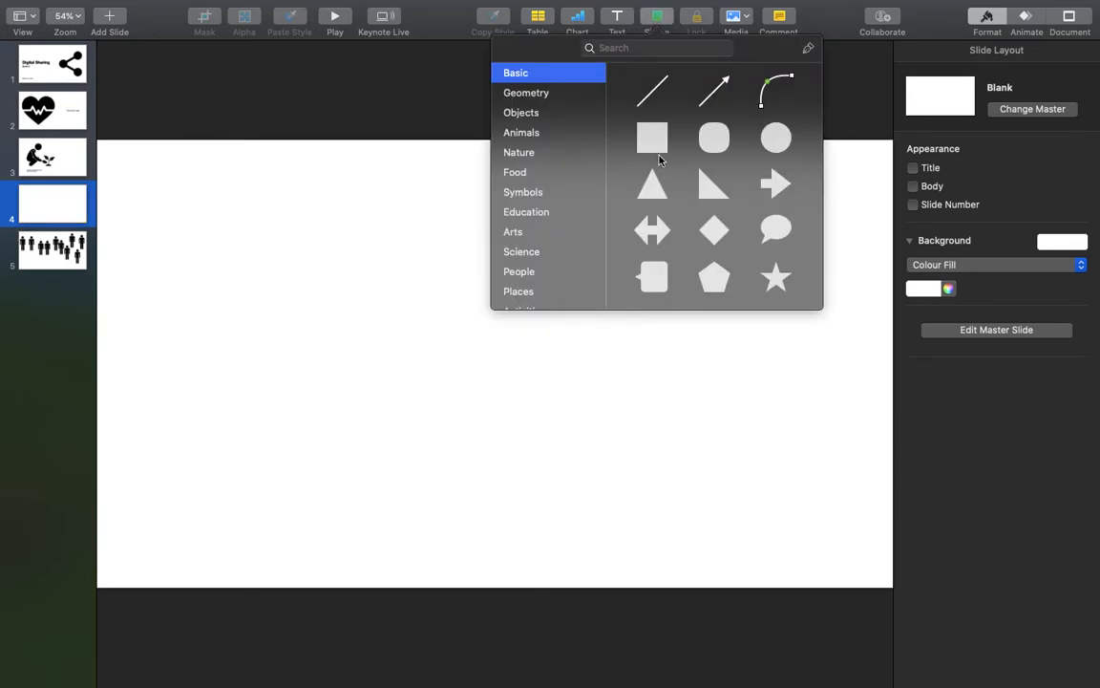
{"action": "scroll", "coordinate": [658, 162], "scroll_direction": "down", "scroll_amount": 5}
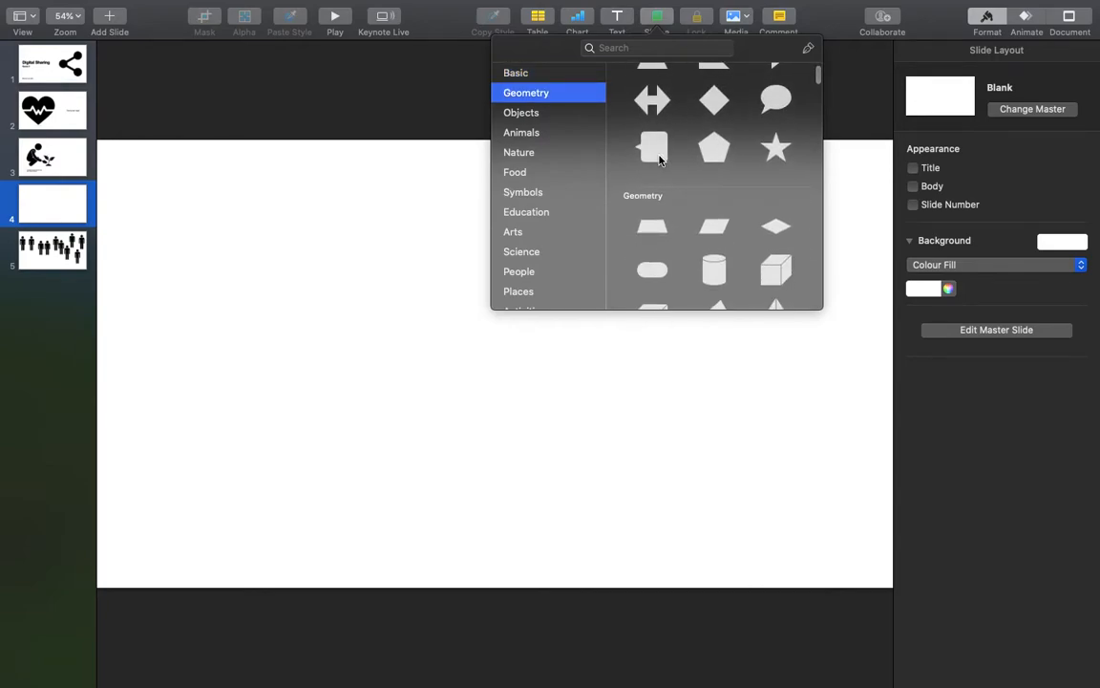
{"action": "left_click", "coordinate": [659, 160]}
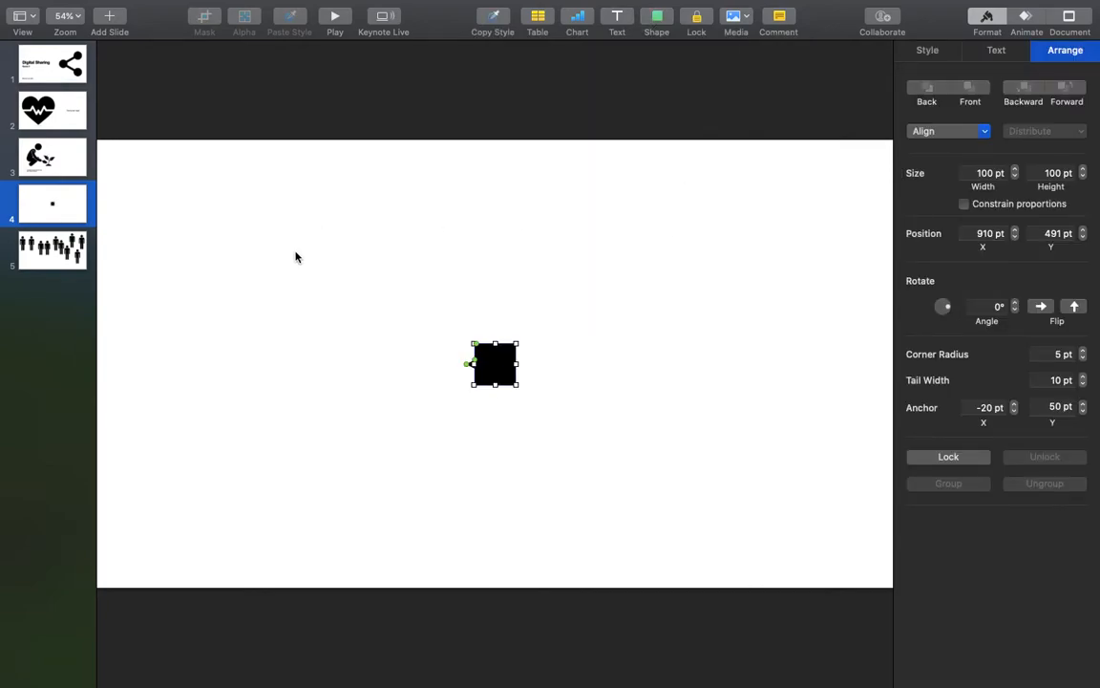
{"action": "key", "text": "Delete"}
Browse the shape library's categories from Objects down to Ornaments and back up to Arts
{"action": "left_click", "coordinate": [659, 21]}
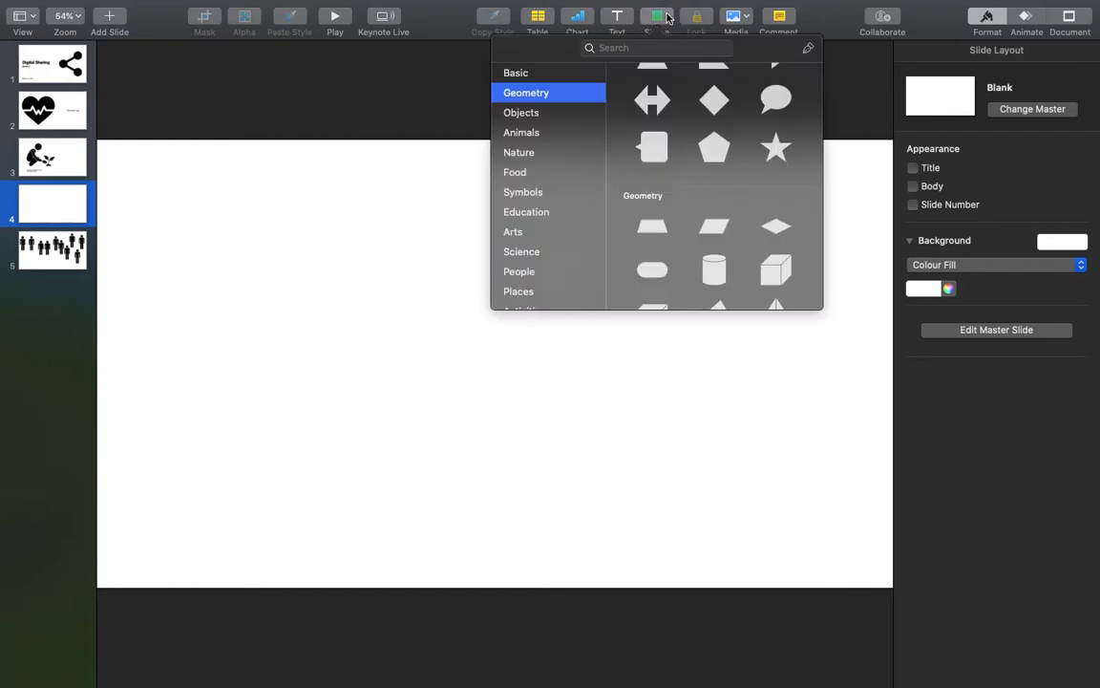
{"action": "left_click", "coordinate": [523, 115]}
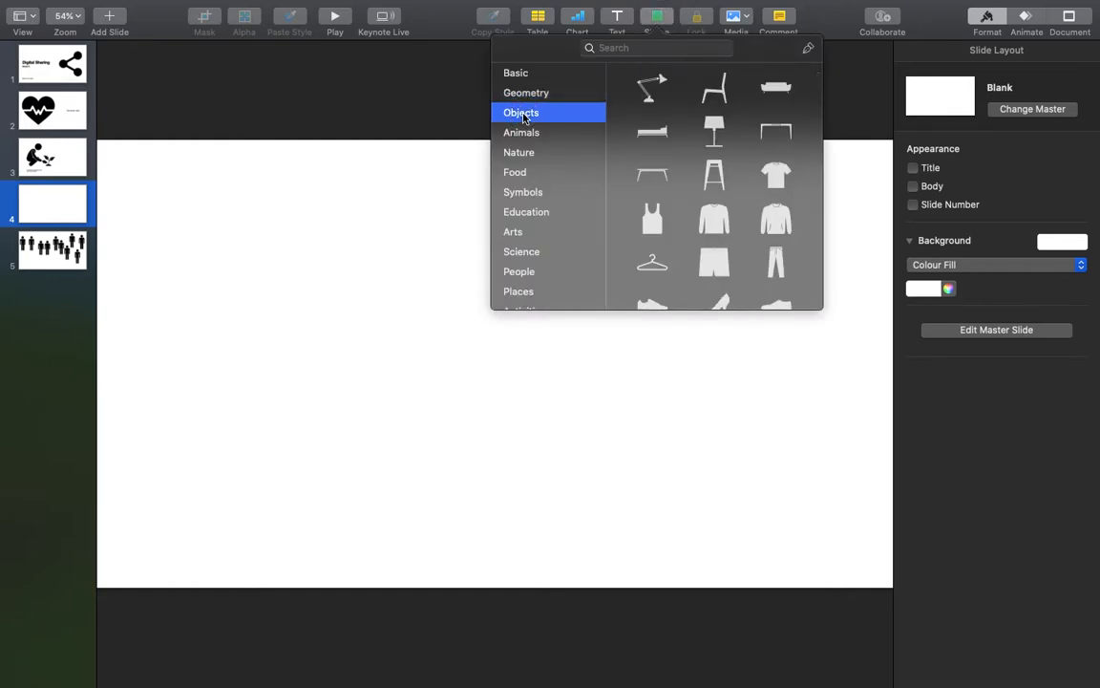
{"action": "key", "text": "Down"}
{"action": "key", "text": "Down"}
{"action": "key", "text": "Down"}
{"action": "key", "text": "Down"}
{"action": "key", "text": "Down"}
{"action": "key", "text": "Down"}
{"action": "key", "text": "Down"}
{"action": "key", "text": "Down"}
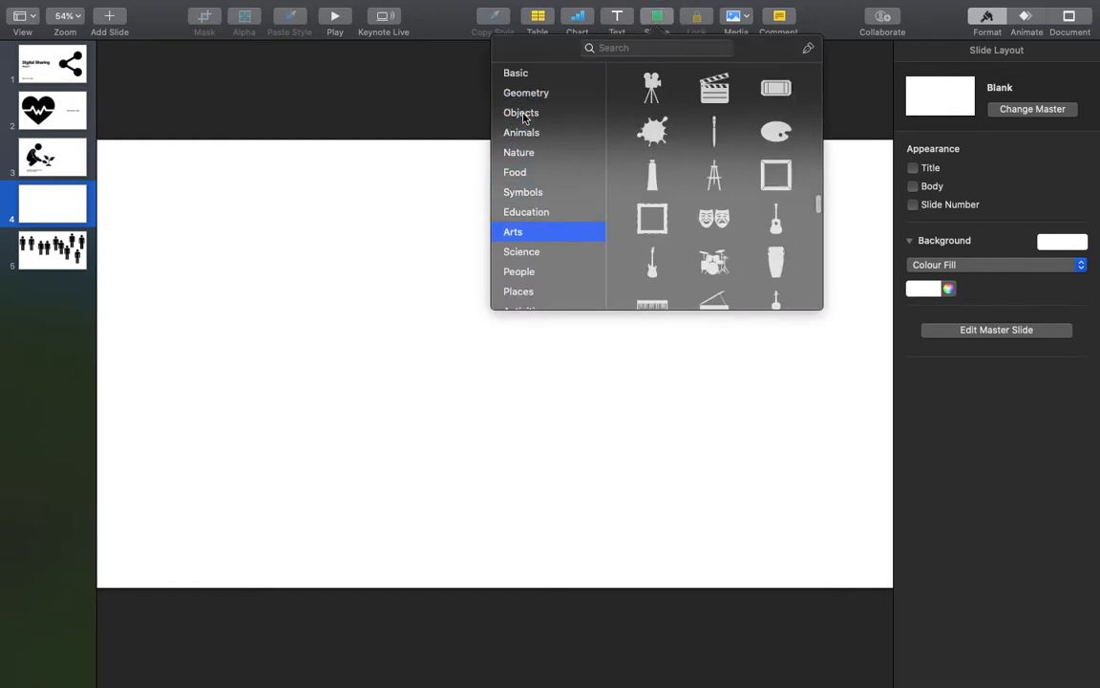
{"action": "key", "text": "Down"}
{"action": "key", "text": "Down"}
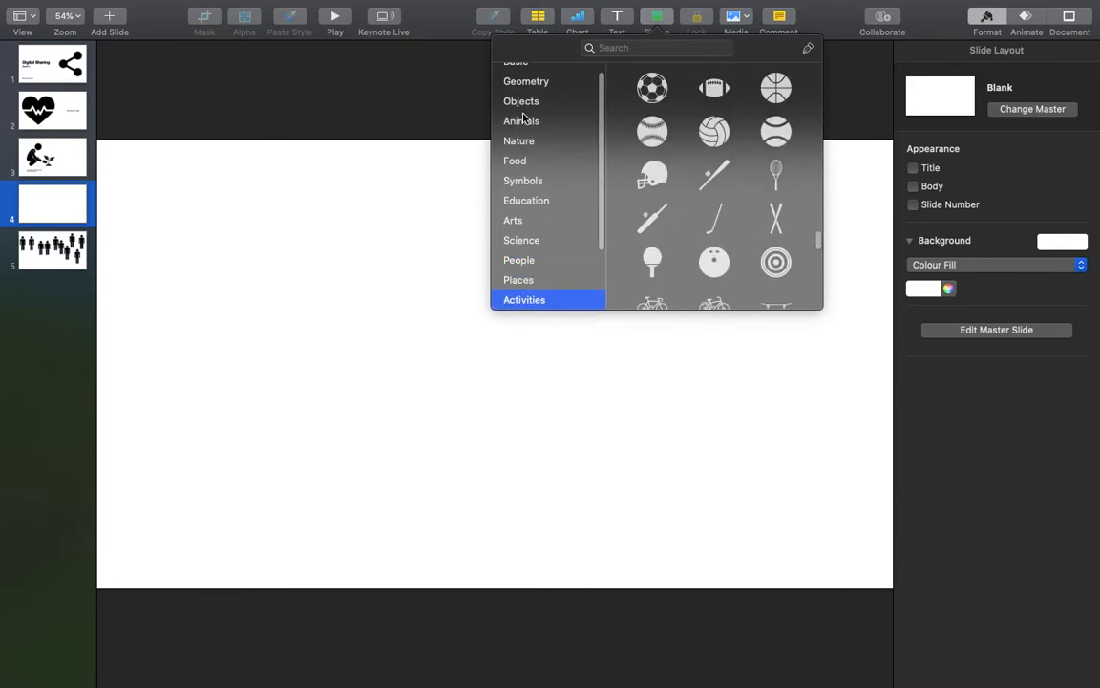
{"action": "scroll", "coordinate": [523, 119], "scroll_direction": "down", "scroll_amount": 3}
{"action": "left_click", "coordinate": [522, 280]}
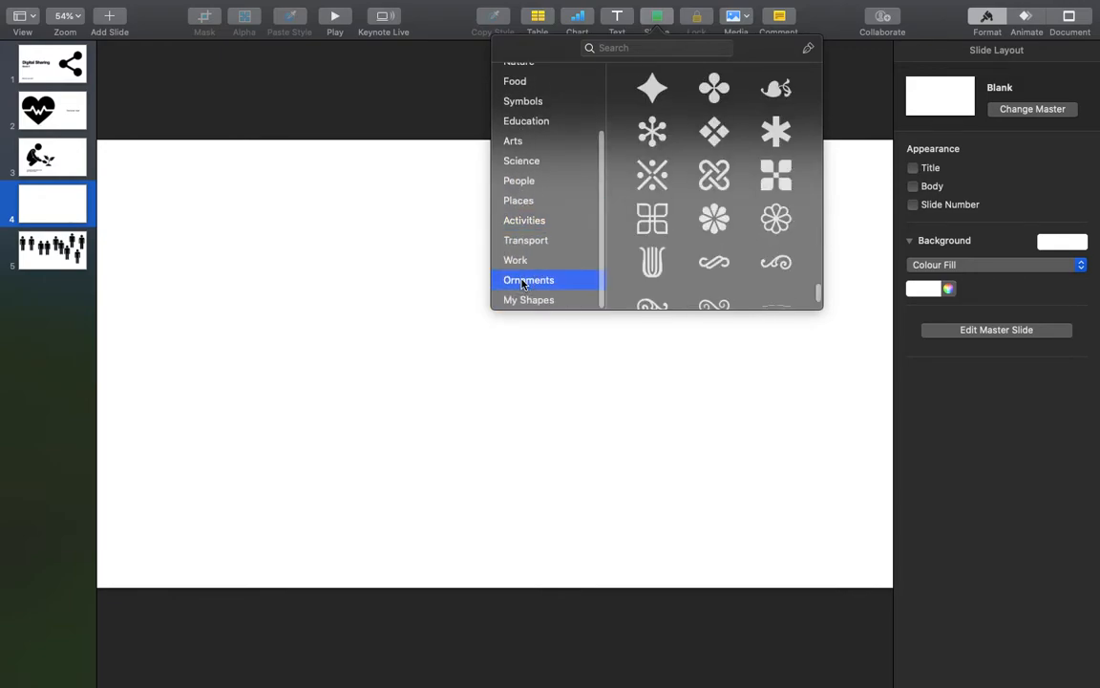
{"action": "key", "text": "Up"}
{"action": "key", "text": "Up"}
{"action": "key", "text": "Up"}
{"action": "key", "text": "Up"}
{"action": "key", "text": "Up"}
{"action": "key", "text": "Up"}
{"action": "key", "text": "Up"}
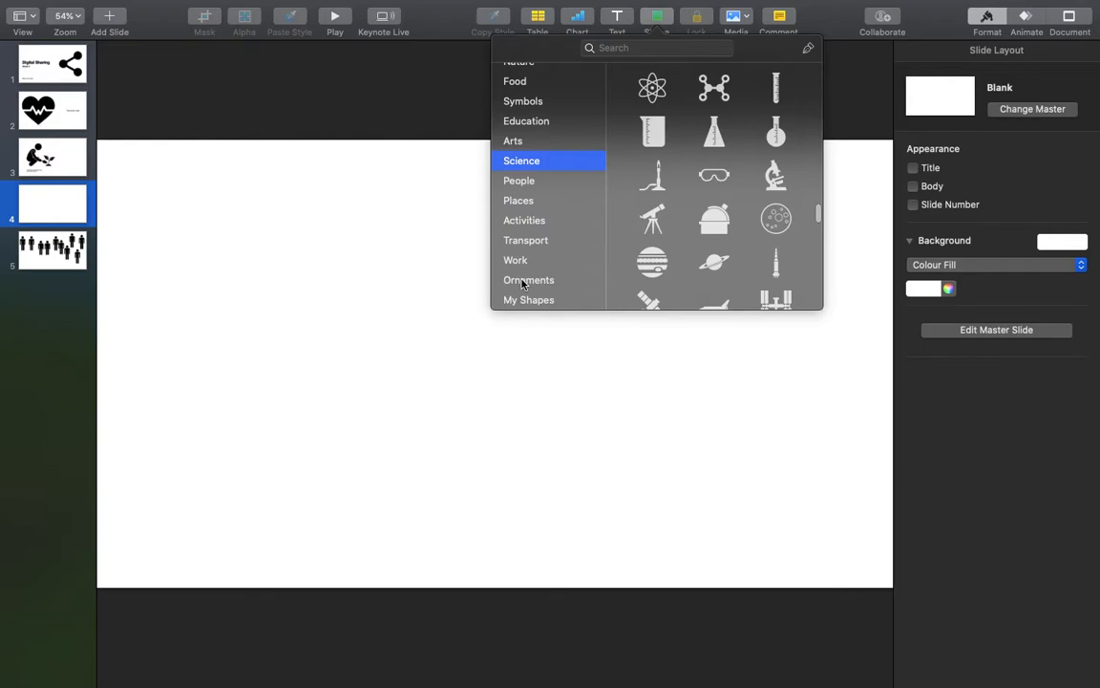
Search the shape library for "person" and clear the search
{"action": "left_click", "coordinate": [648, 49]}
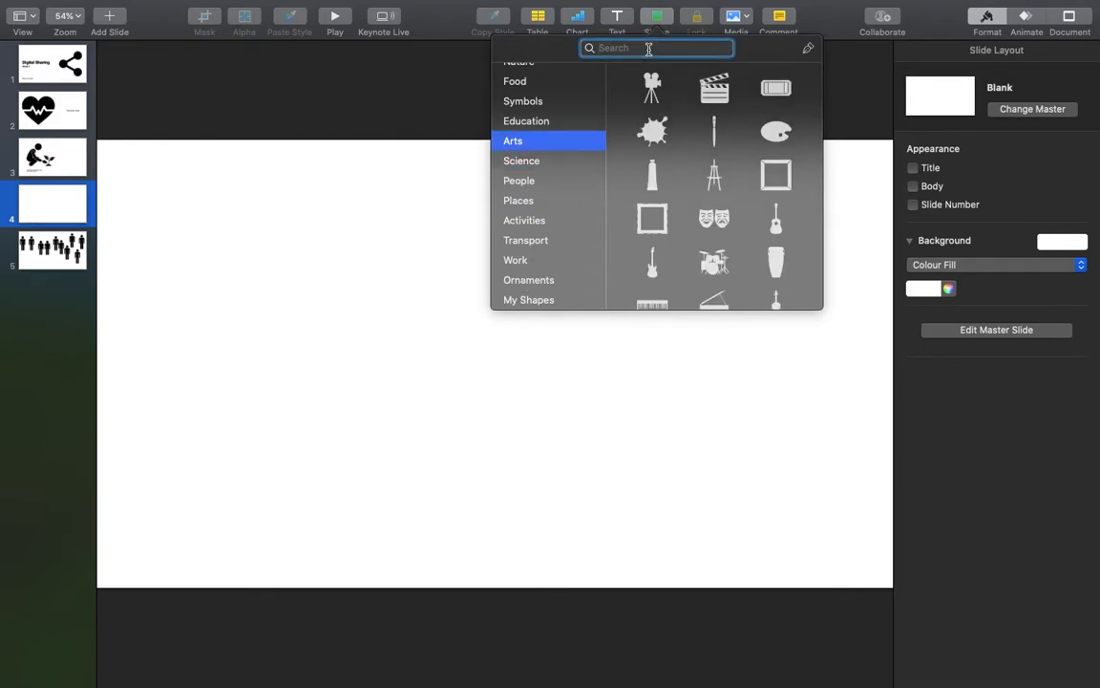
{"action": "type", "text": "person"}
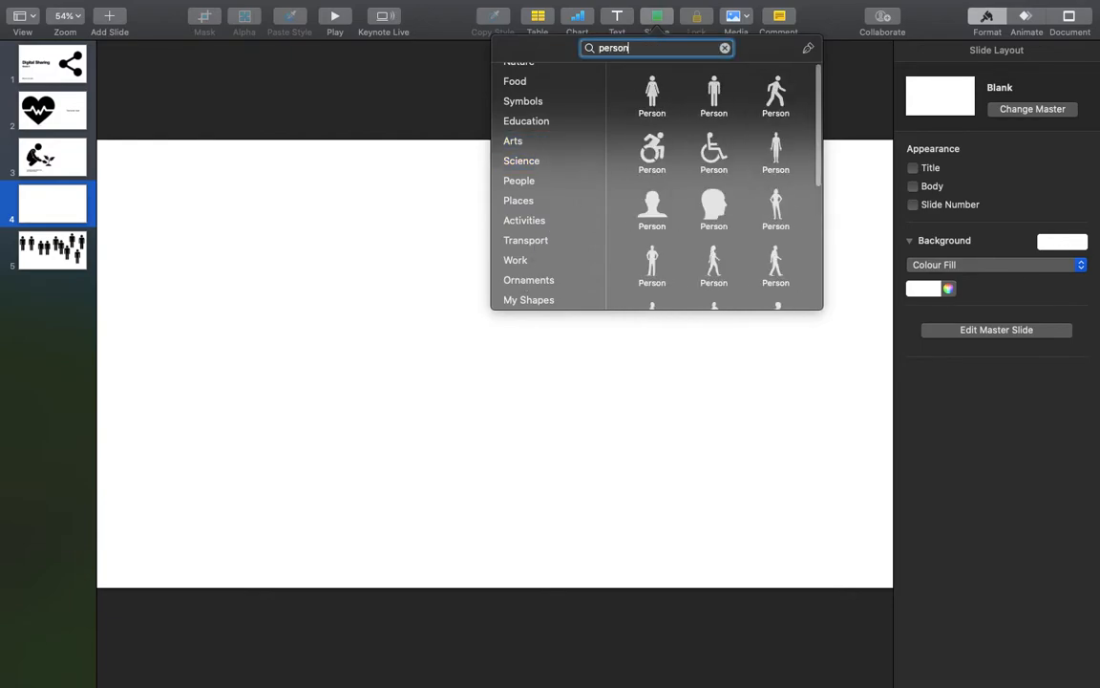
{"action": "key", "text": "BackSpace"}
{"action": "key", "text": "BackSpace"}
{"action": "key", "text": "BackSpace"}
{"action": "key", "text": "BackSpace"}
{"action": "key", "text": "BackSpace"}
{"action": "key", "text": "BackSpace"}
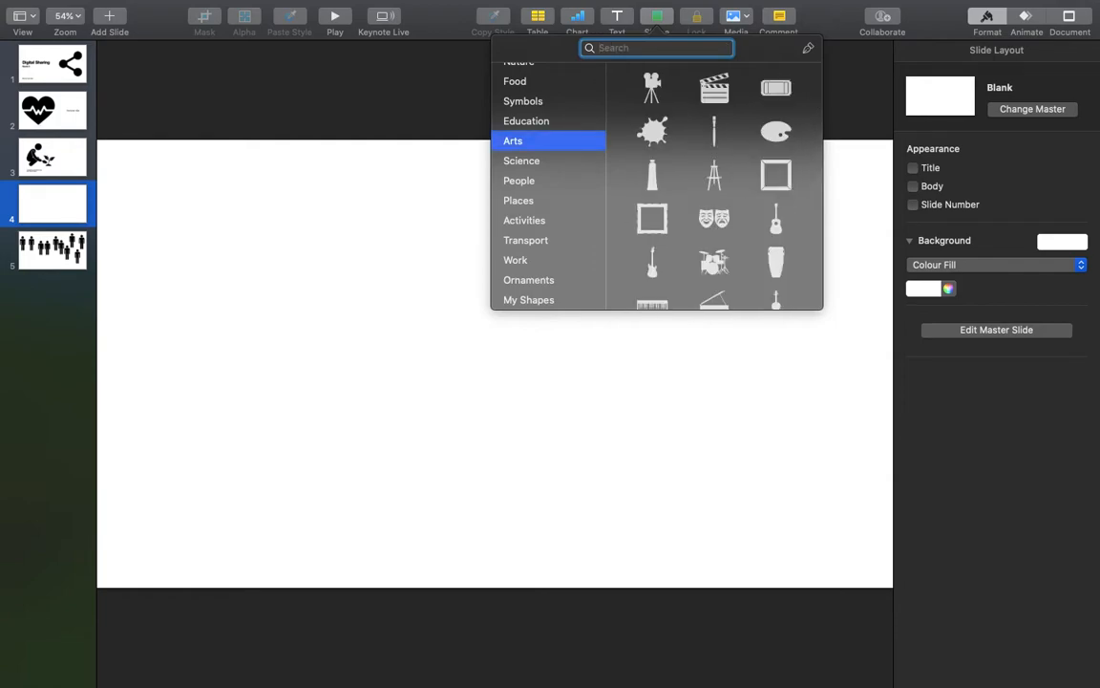
Search the shape library for "banana" and clear the search
{"action": "type", "text": "f"}
{"action": "key", "text": "BackSpace"}
{"action": "type", "text": "banana"}
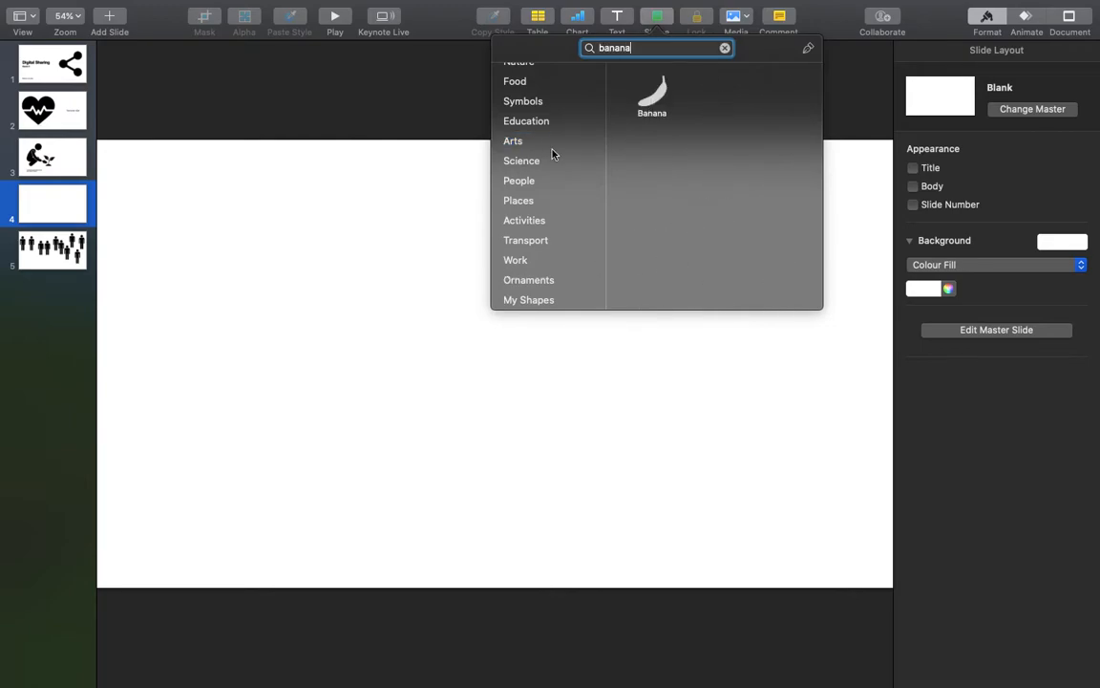
{"action": "double_click", "coordinate": [614, 48]}
{"action": "key", "text": "BackSpace"}
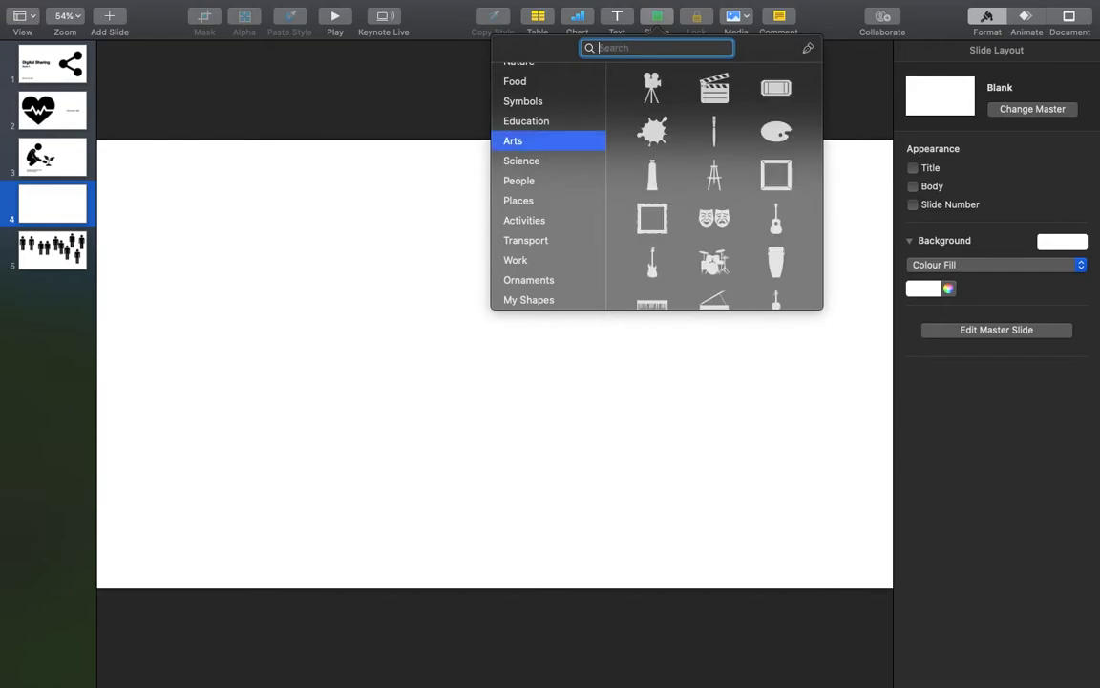
Insert the standing woman figure from the People shapes onto slide 4
{"action": "left_click", "coordinate": [521, 184]}
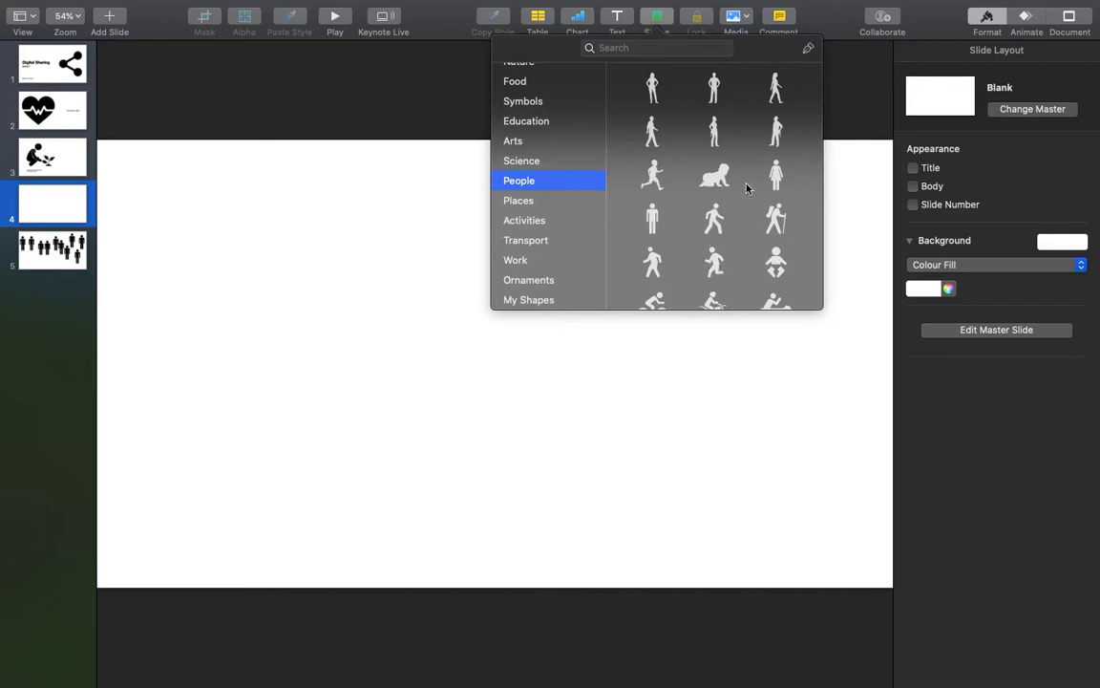
{"action": "scroll", "coordinate": [746, 188], "scroll_direction": "down", "scroll_amount": 2}
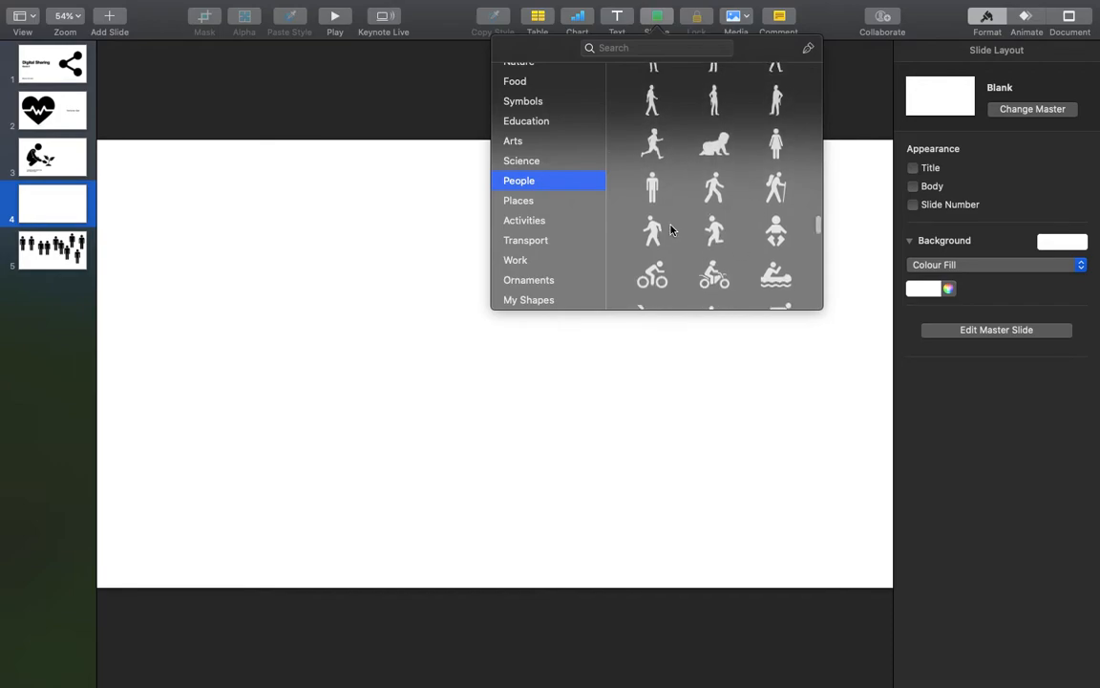
{"action": "left_click", "coordinate": [775, 173]}
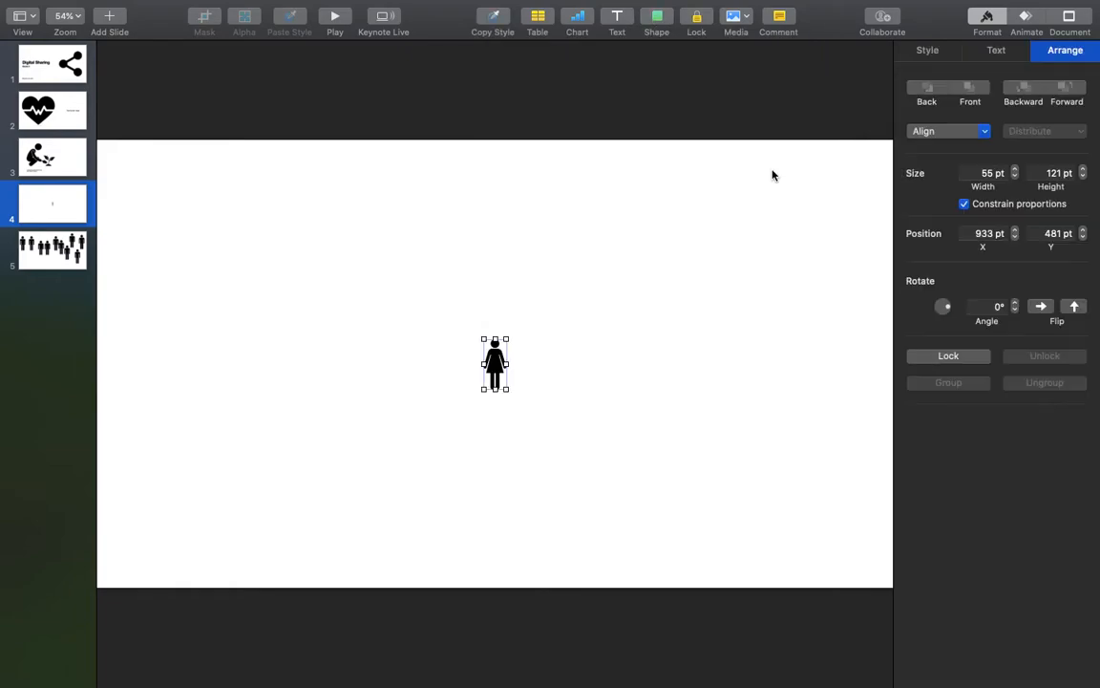
Enlarge the woman figure to about 323 × 714 pt and place it in the left part of the slide
{"action": "left_click_drag", "start_coordinate": [498, 372], "coordinate": [312, 327]}
{"action": "left_click_drag", "start_coordinate": [233, 280], "coordinate": [233, 325]}
{"action": "left_click", "coordinate": [448, 269]}
{"action": "left_click", "coordinate": [238, 345]}
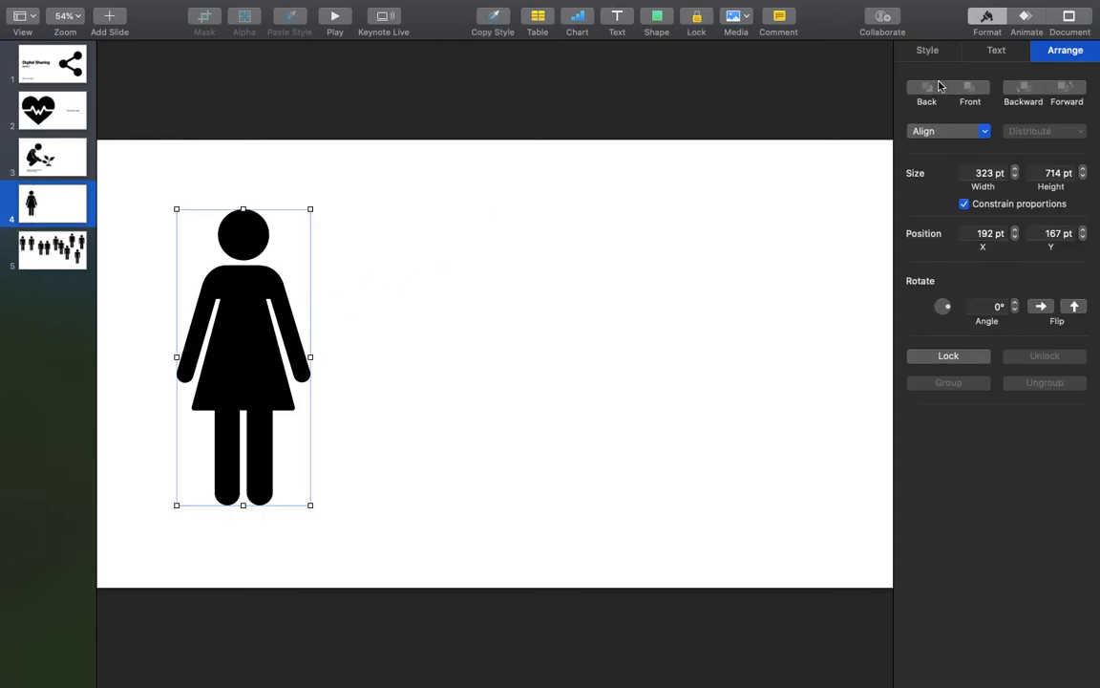
Try turquoise and yellow fills on the woman figure and finish with a salmon pink fill
{"action": "left_click", "coordinate": [928, 53]}
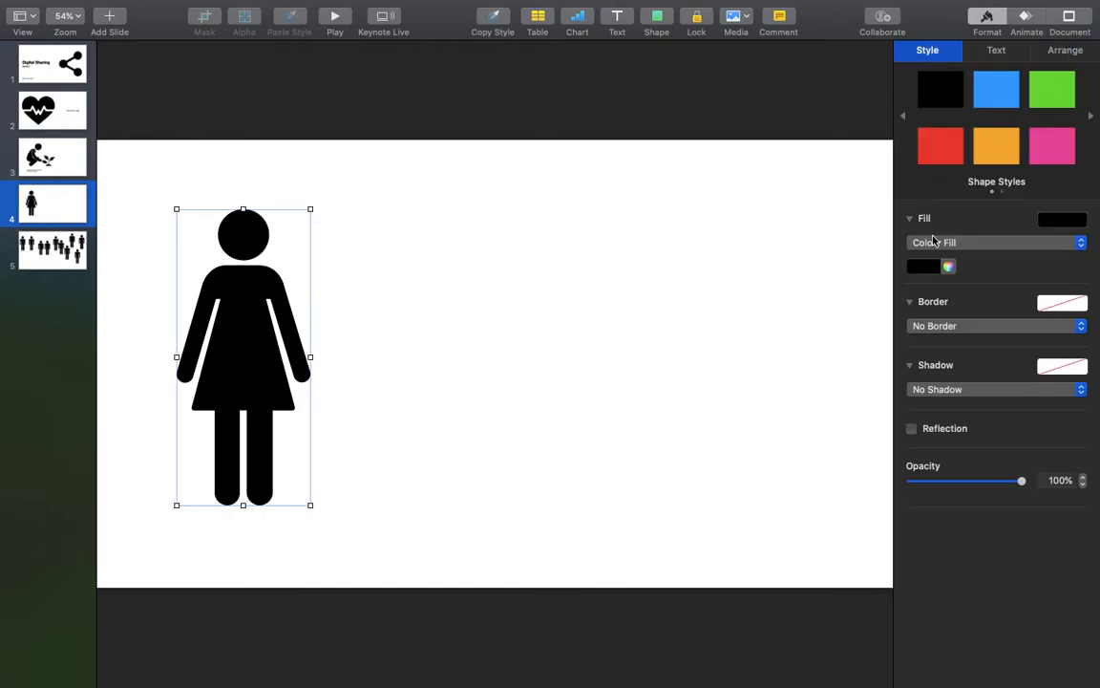
{"action": "left_click", "coordinate": [929, 267]}
{"action": "left_click", "coordinate": [886, 299]}
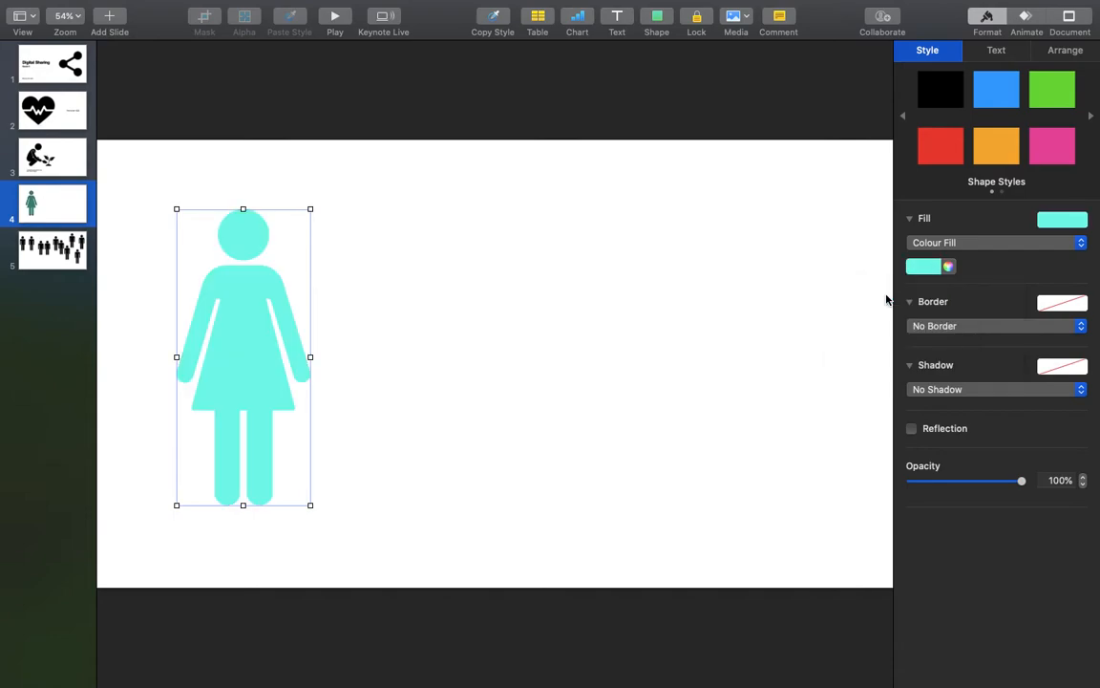
{"action": "left_click", "coordinate": [924, 267]}
{"action": "left_click", "coordinate": [936, 295]}
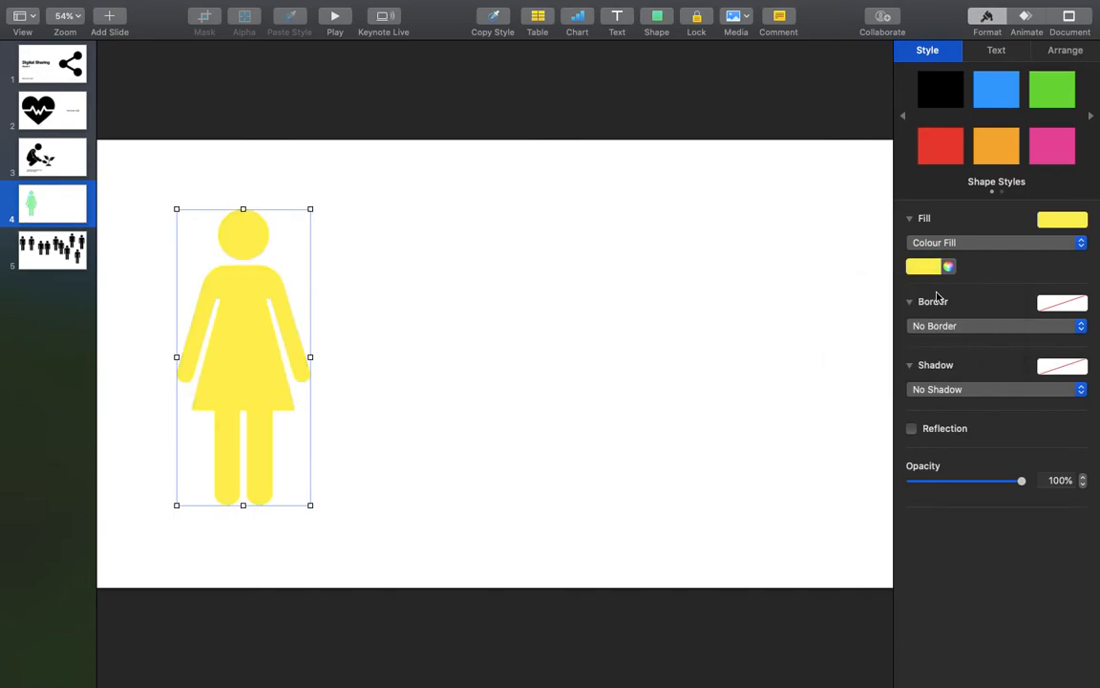
{"action": "left_click", "coordinate": [926, 267]}
{"action": "left_click", "coordinate": [972, 300]}
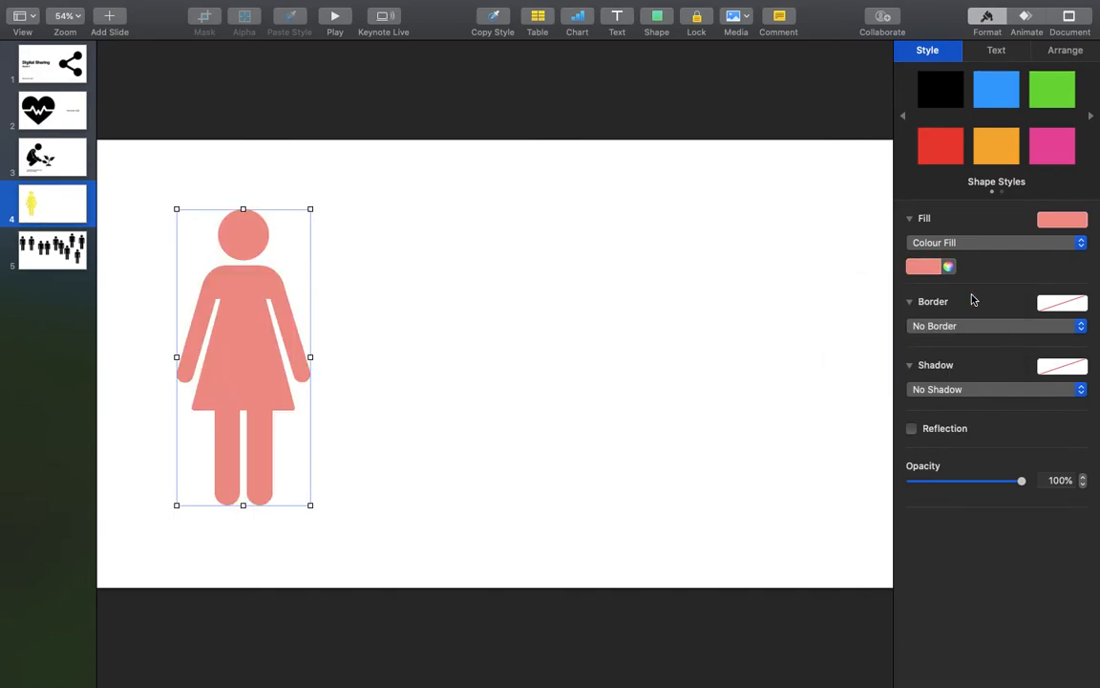
{"action": "left_click", "coordinate": [547, 345]}
Add a black line border to the woman figure and set its width to 7 pt
{"action": "left_click", "coordinate": [250, 358]}
{"action": "left_click", "coordinate": [963, 325]}
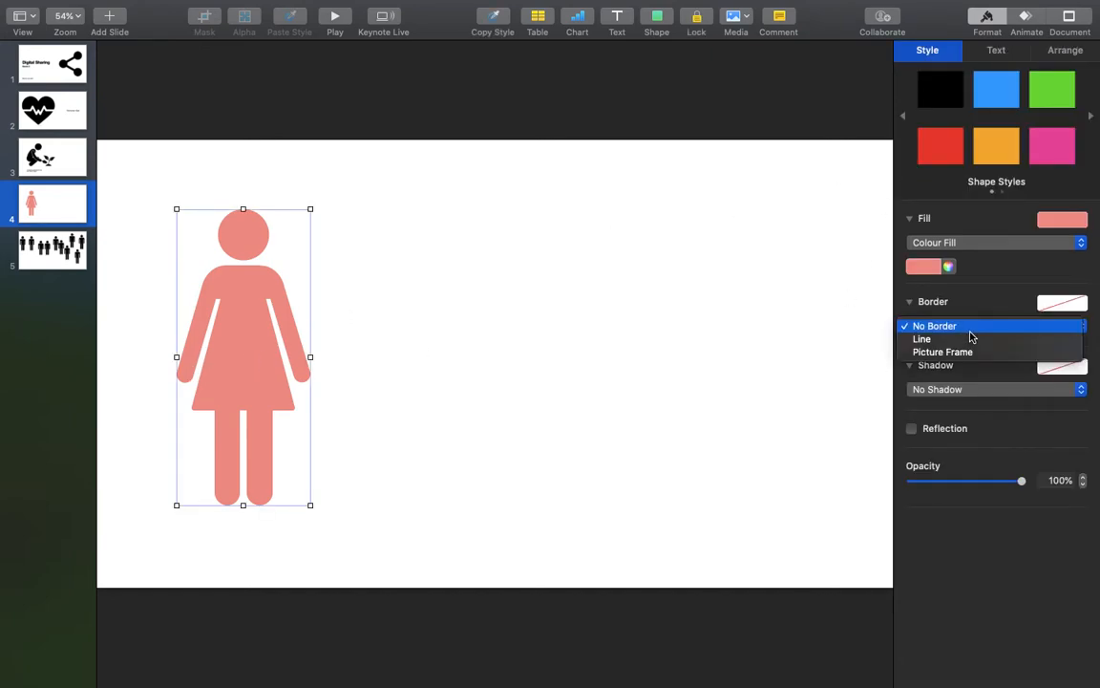
{"action": "left_click", "coordinate": [953, 340]}
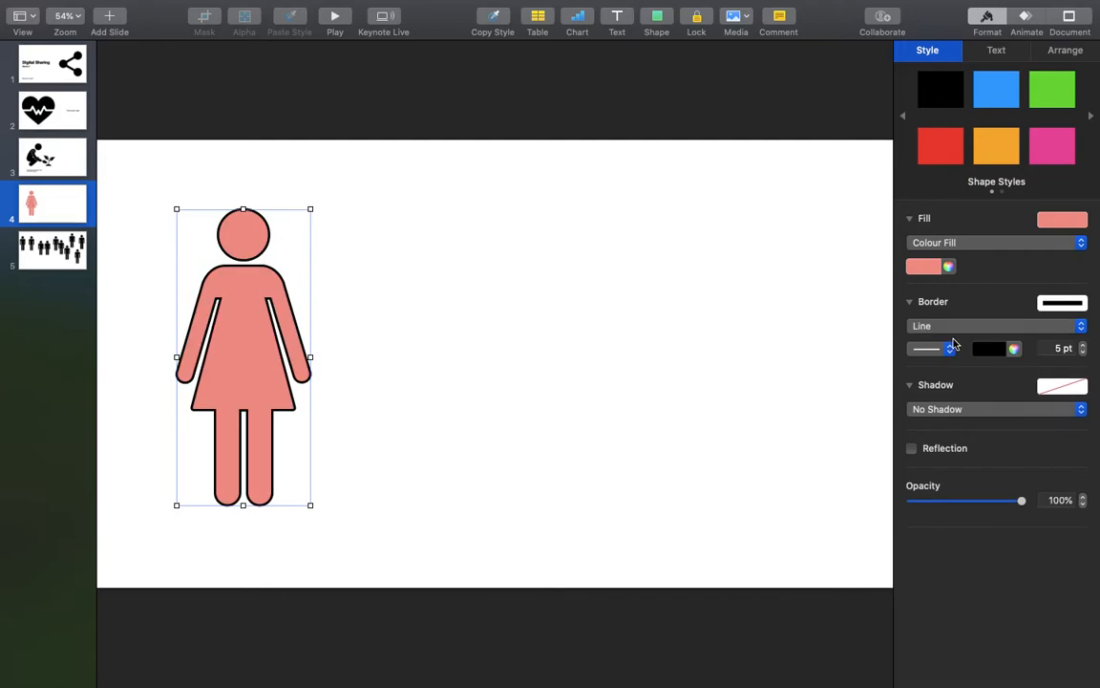
{"action": "left_click", "coordinate": [1083, 344]}
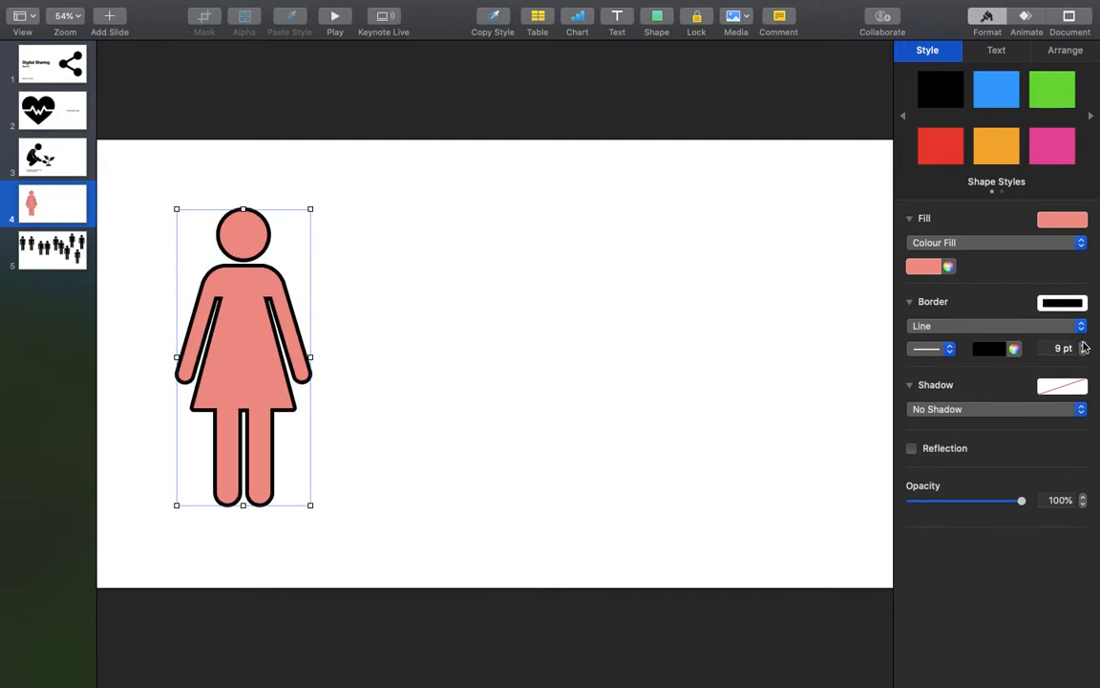
{"action": "left_click", "coordinate": [1083, 352]}
{"action": "left_click", "coordinate": [1083, 352]}
{"action": "left_click", "coordinate": [1083, 351]}
{"action": "left_click", "coordinate": [1083, 351]}
{"action": "left_click", "coordinate": [1083, 352]}
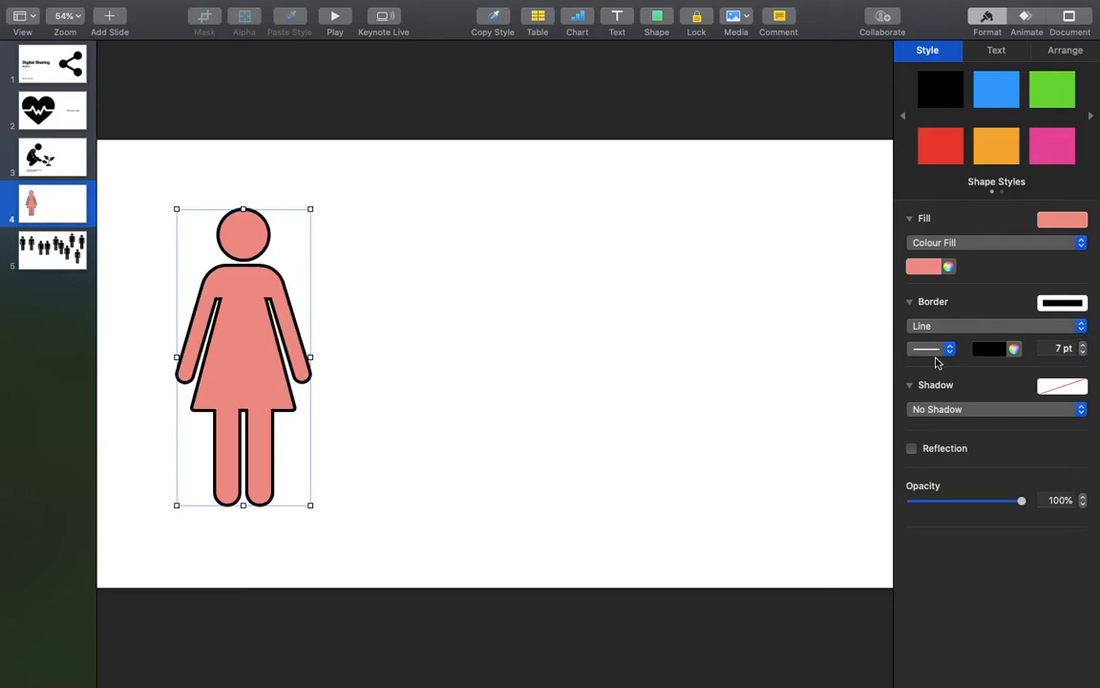
Add a drop shadow to the woman figure, with a much larger offset and a slightly adjusted blur
{"action": "left_click", "coordinate": [982, 409]}
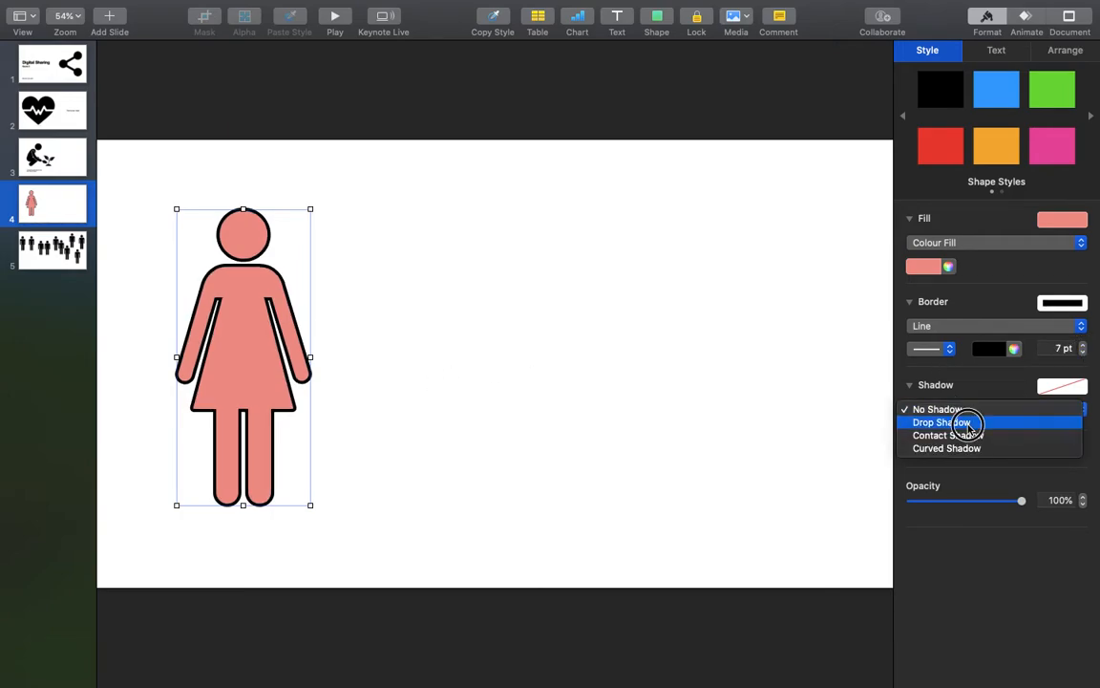
{"action": "left_click", "coordinate": [968, 423]}
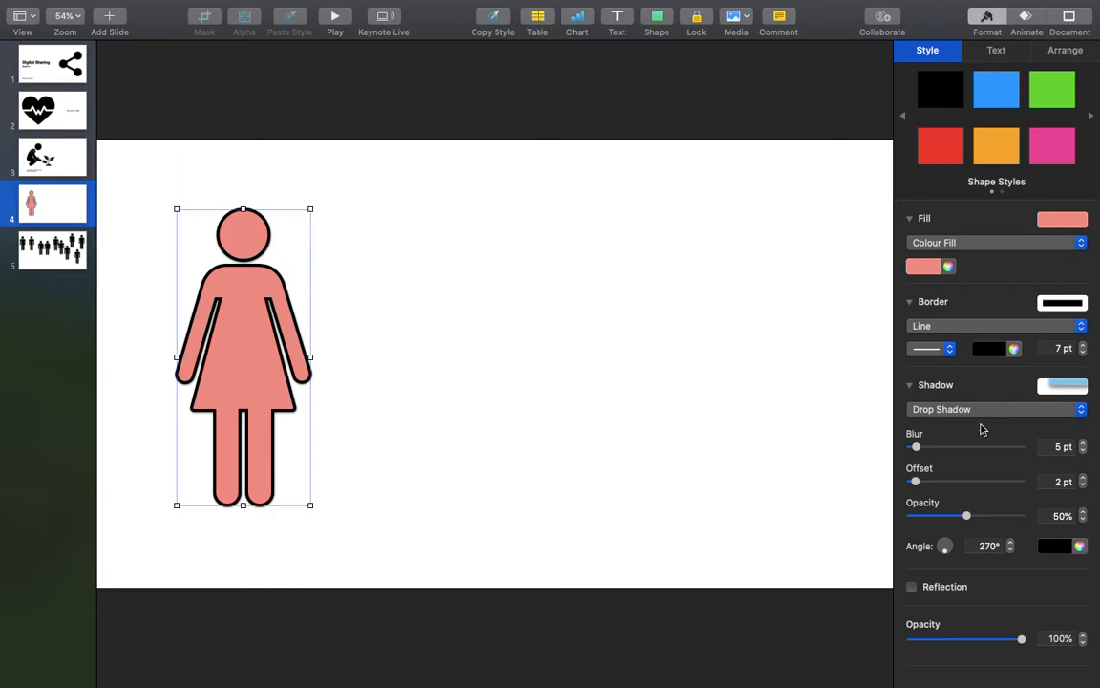
{"action": "left_click_drag", "start_coordinate": [916, 482], "coordinate": [979, 482]}
{"action": "mouse_move", "coordinate": [917, 447]}
{"action": "left_mouse_down"}
{"action": "mouse_move", "coordinate": [954, 444]}
{"action": "mouse_move", "coordinate": [922, 449]}
{"action": "left_mouse_up"}
{"action": "left_click", "coordinate": [560, 309]}
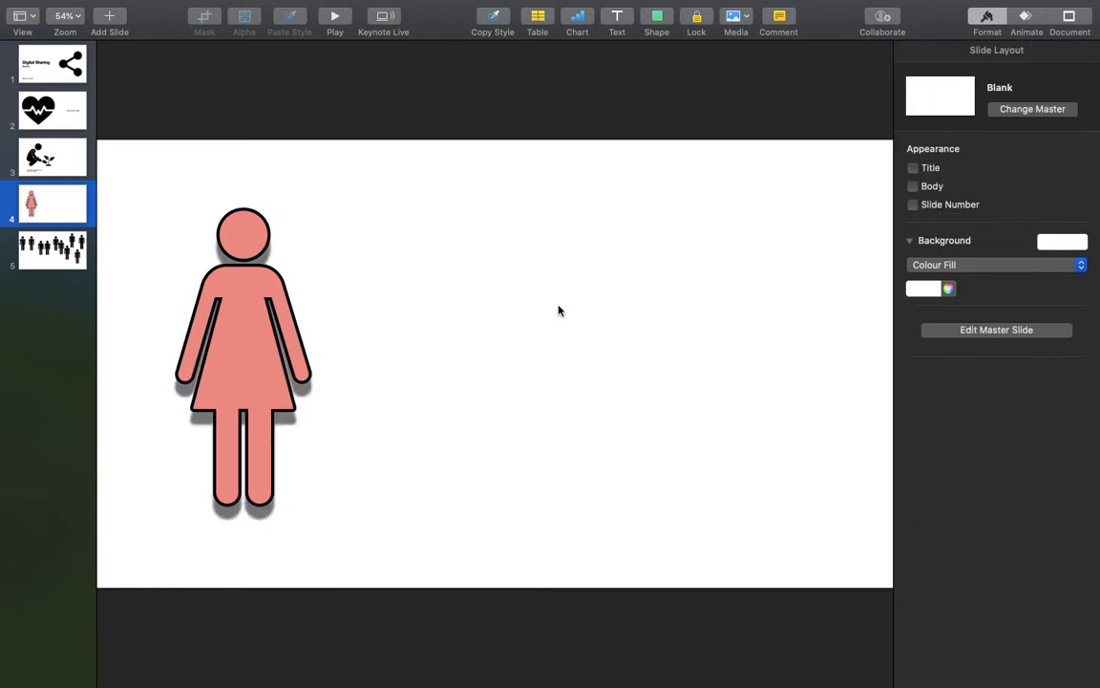
Move the woman figure to the centre of the slide and preview the slide full screen
{"action": "left_click", "coordinate": [261, 361]}
{"action": "left_click_drag", "start_coordinate": [261, 361], "coordinate": [511, 361]}
{"action": "left_click", "coordinate": [259, 328]}
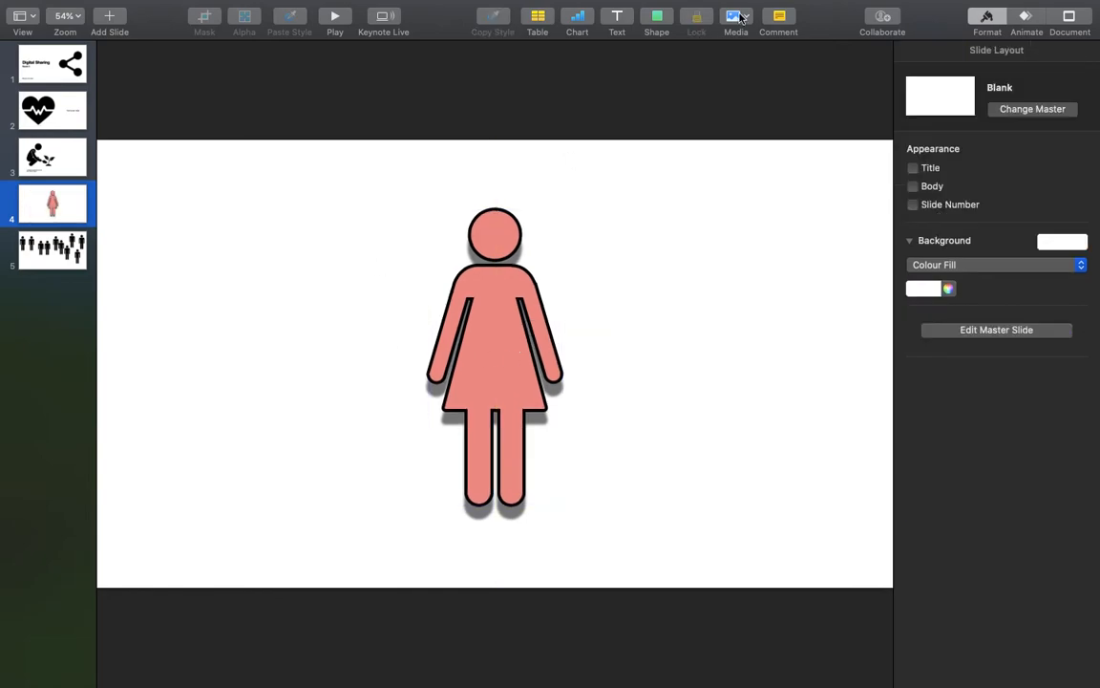
{"action": "left_click", "coordinate": [344, 19]}
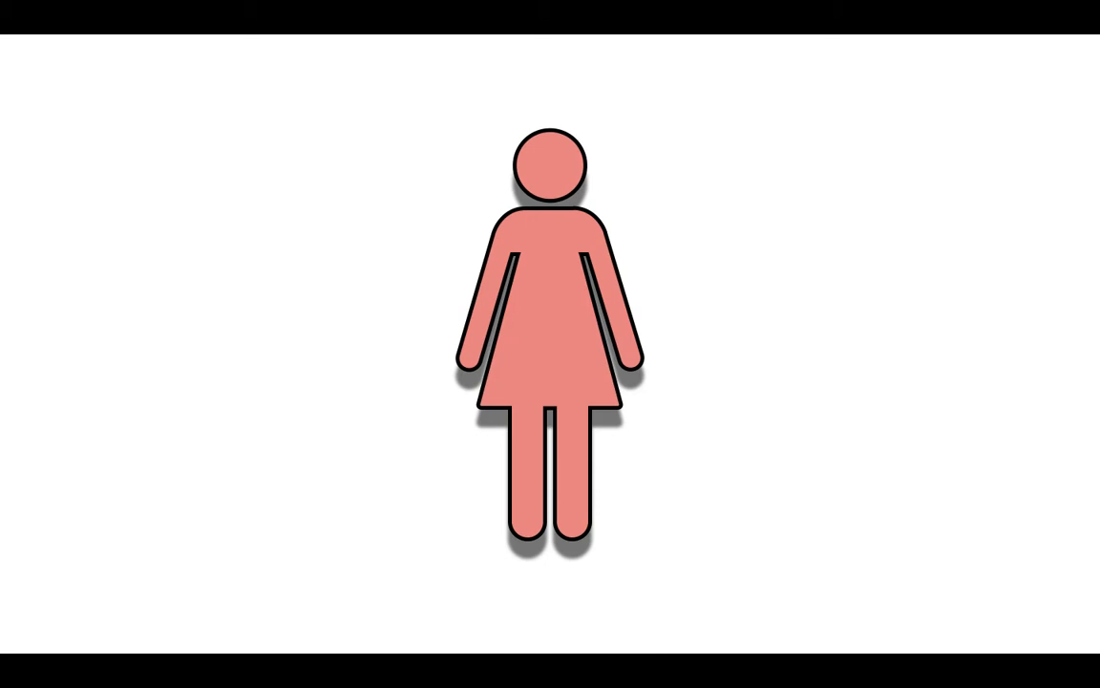
{"action": "key", "text": "Escape"}
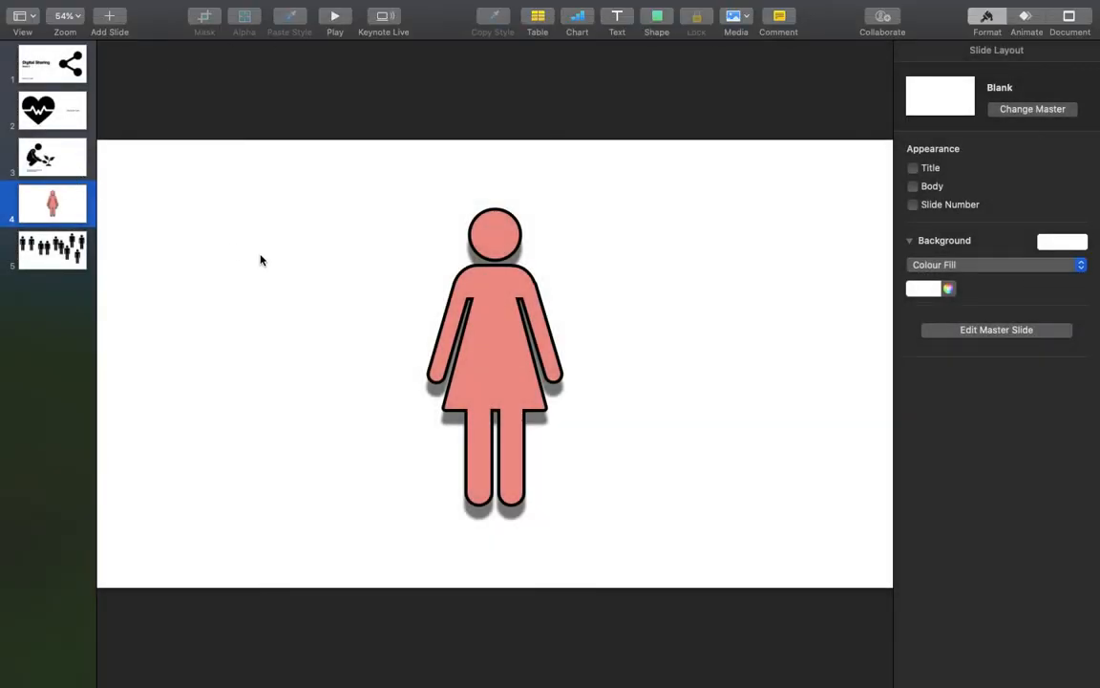
Open slide 5 with the scattered black man figures
{"action": "left_click", "coordinate": [73, 251]}
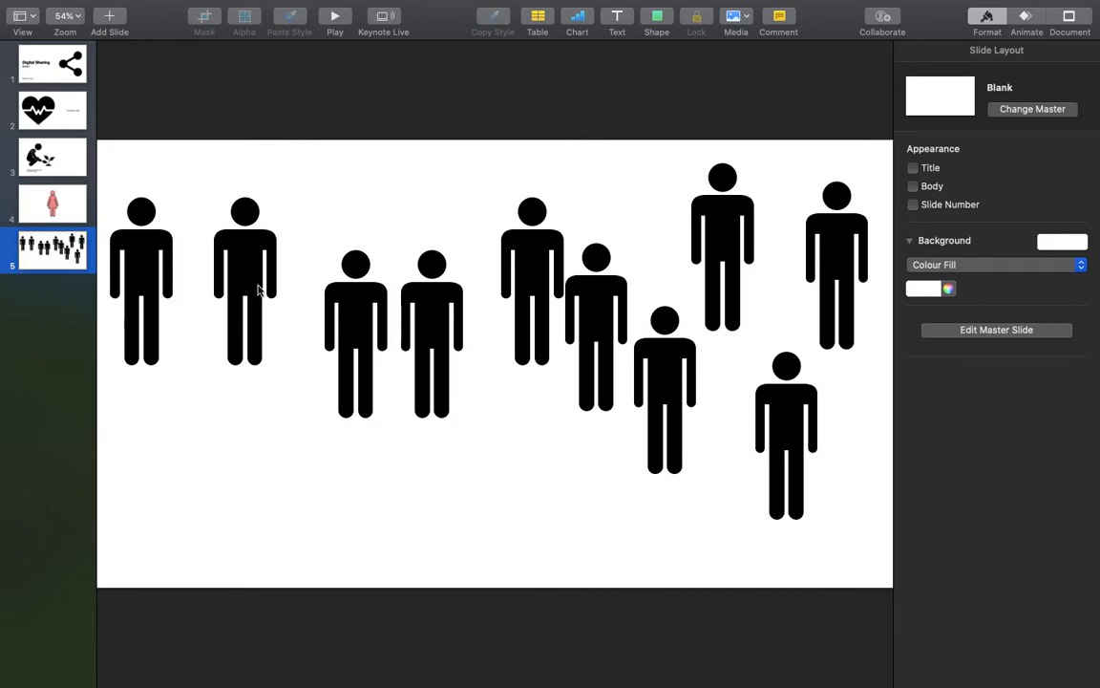
{"action": "left_click", "coordinate": [117, 160]}
{"action": "left_click_drag", "start_coordinate": [117, 161], "coordinate": [872, 521]}
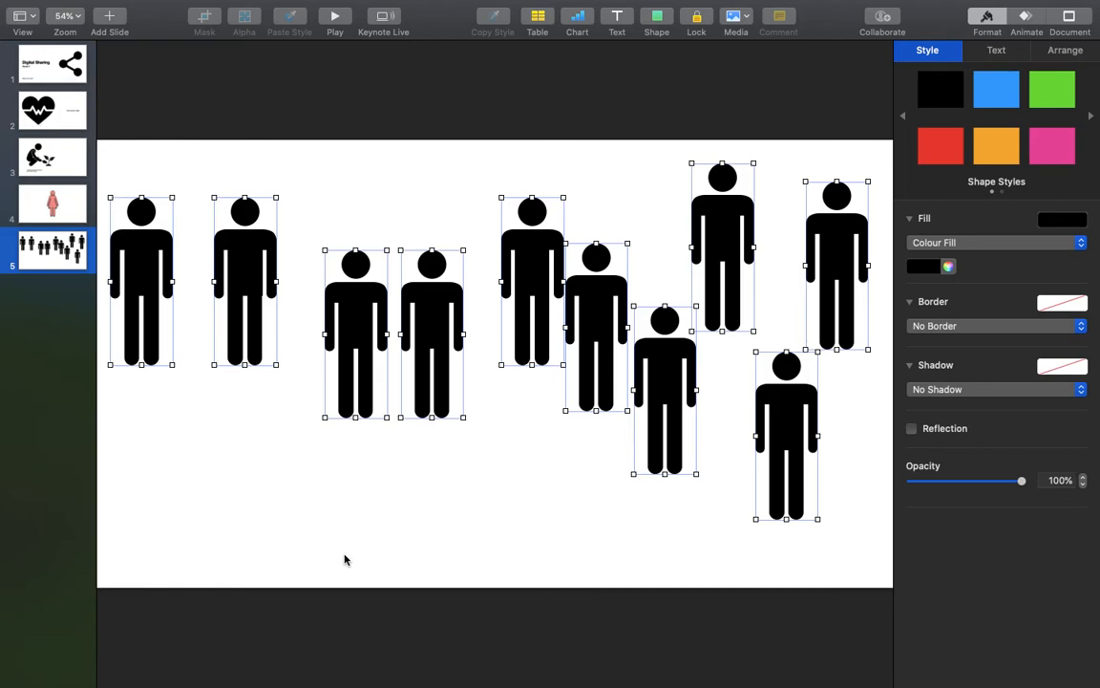
{"action": "left_click", "coordinate": [548, 511]}
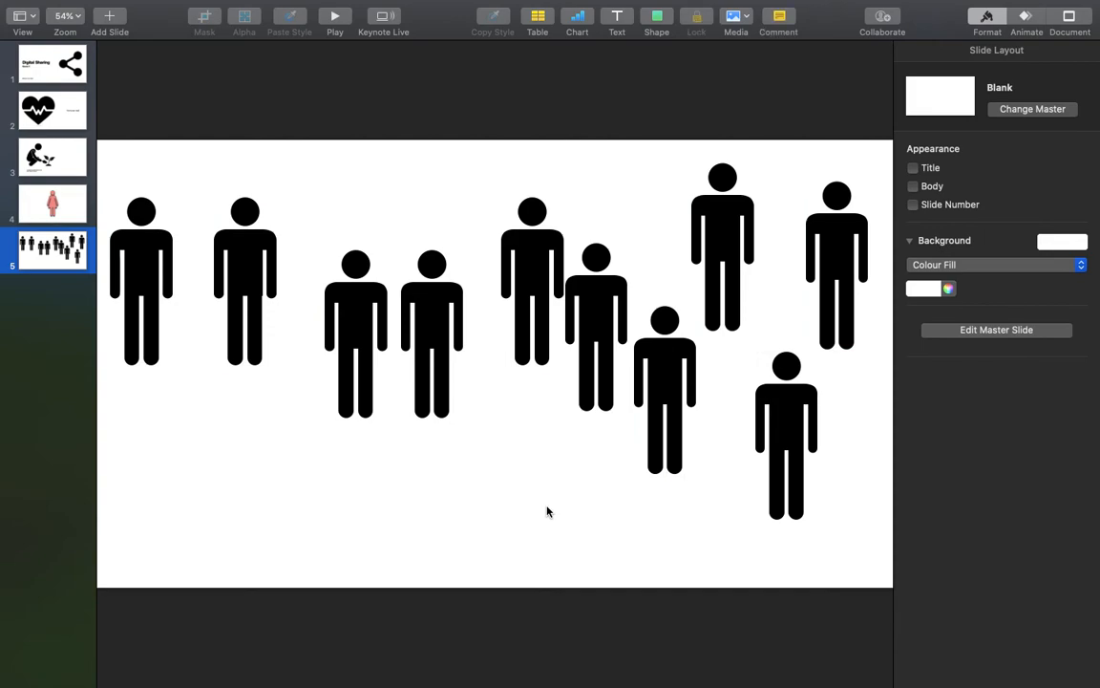
{"action": "key", "text": "super+v"}
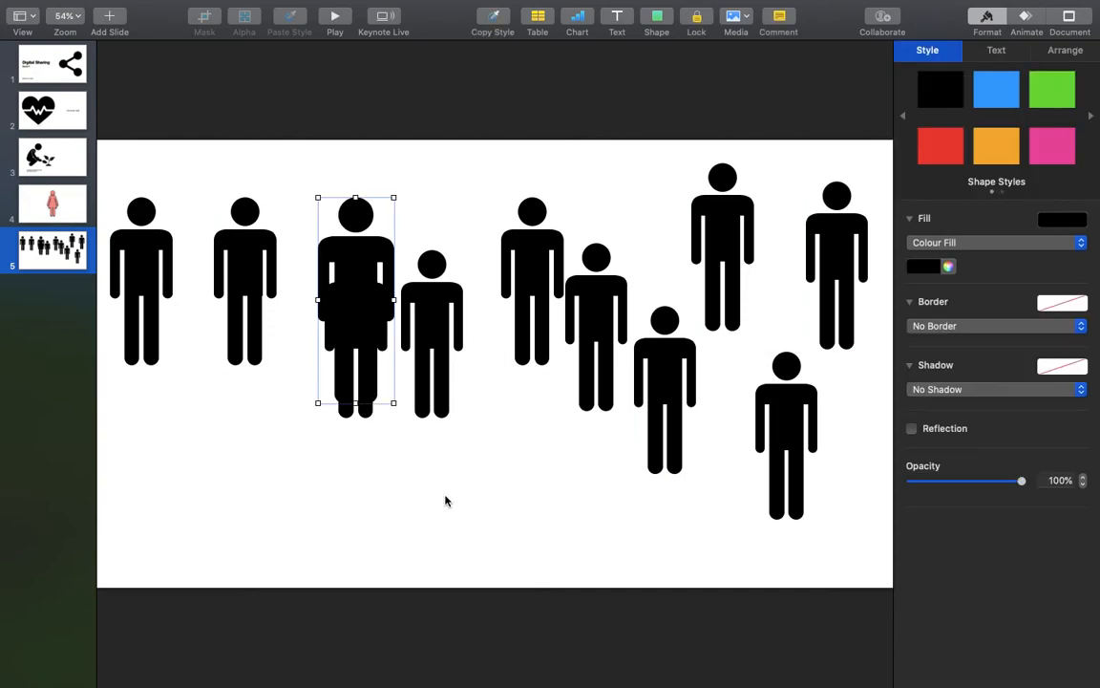
{"action": "key", "text": "super+z"}
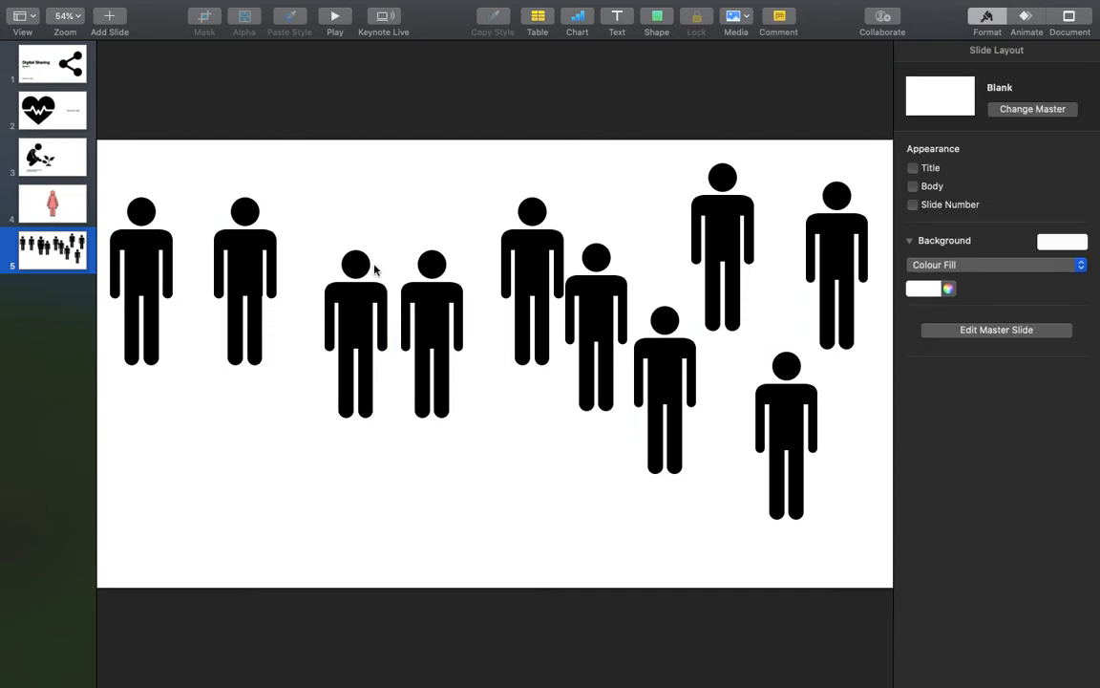
Select all ten man figures on the slide and distribute them horizontally
{"action": "left_click_drag", "start_coordinate": [120, 172], "coordinate": [872, 508]}
{"action": "right_click", "coordinate": [791, 419]}
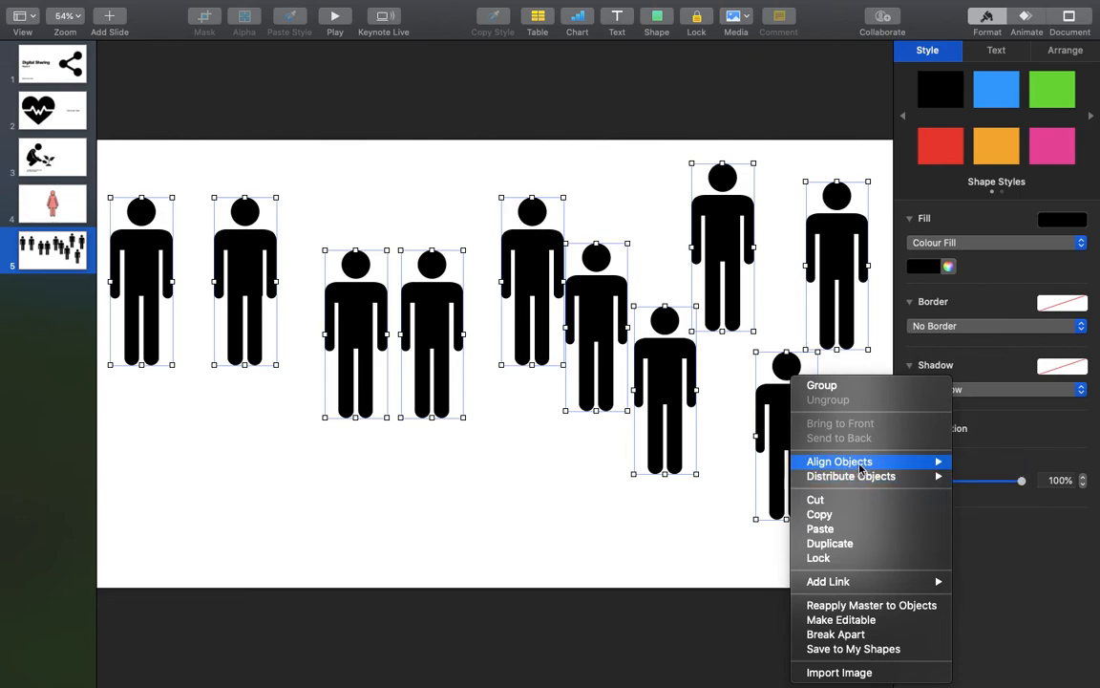
{"action": "mouse_move", "coordinate": [866, 480]}
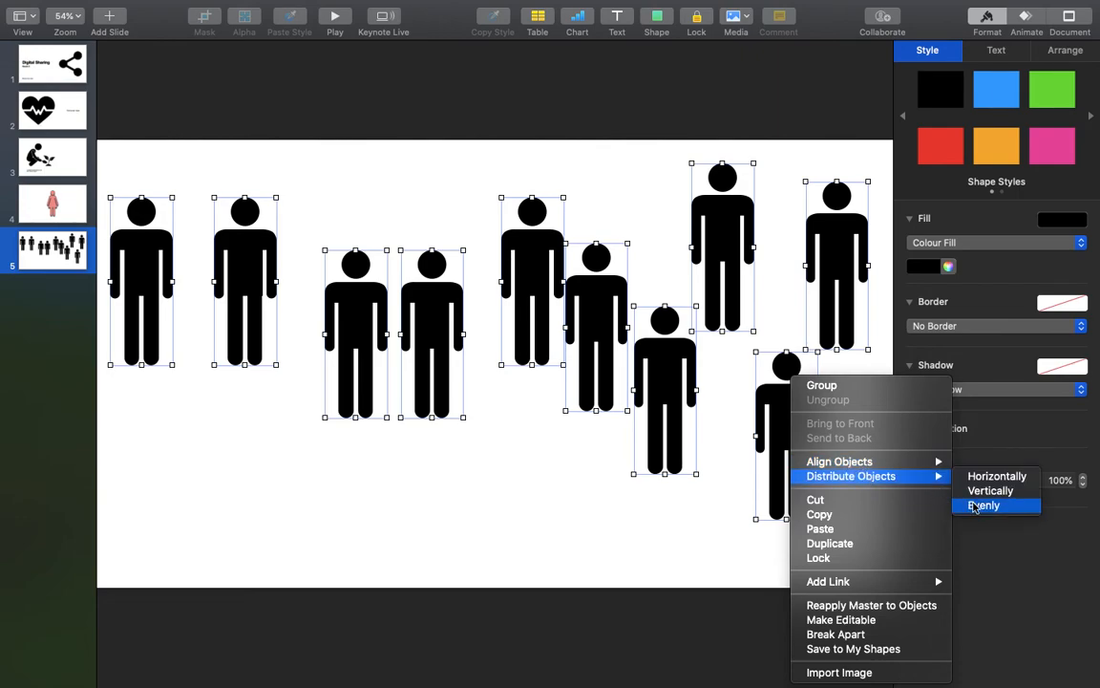
{"action": "left_click", "coordinate": [1003, 476]}
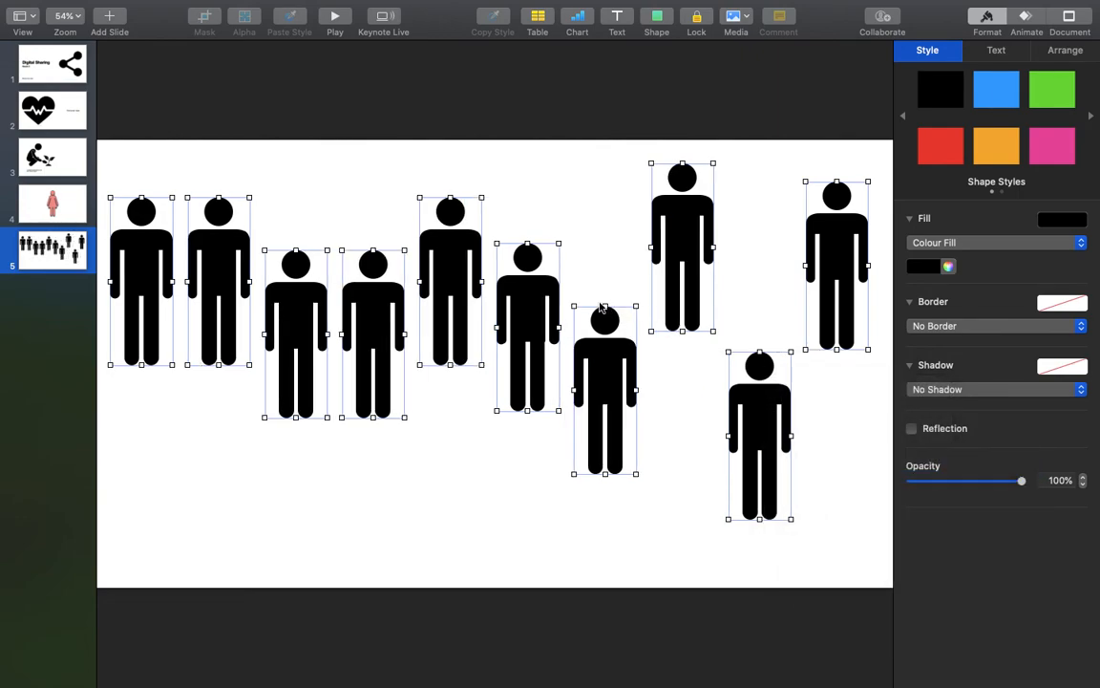
Align the ten selected man figures to the bottom so they form one straight row, and deselect them
{"action": "right_click", "coordinate": [531, 307]}
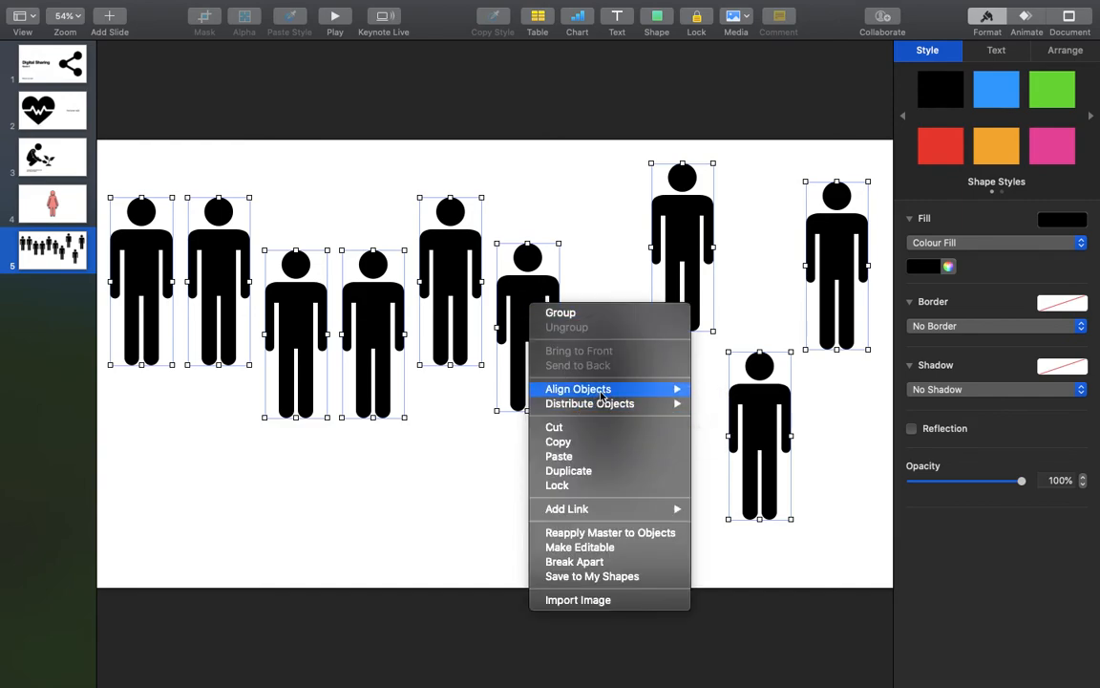
{"action": "mouse_move", "coordinate": [592, 390]}
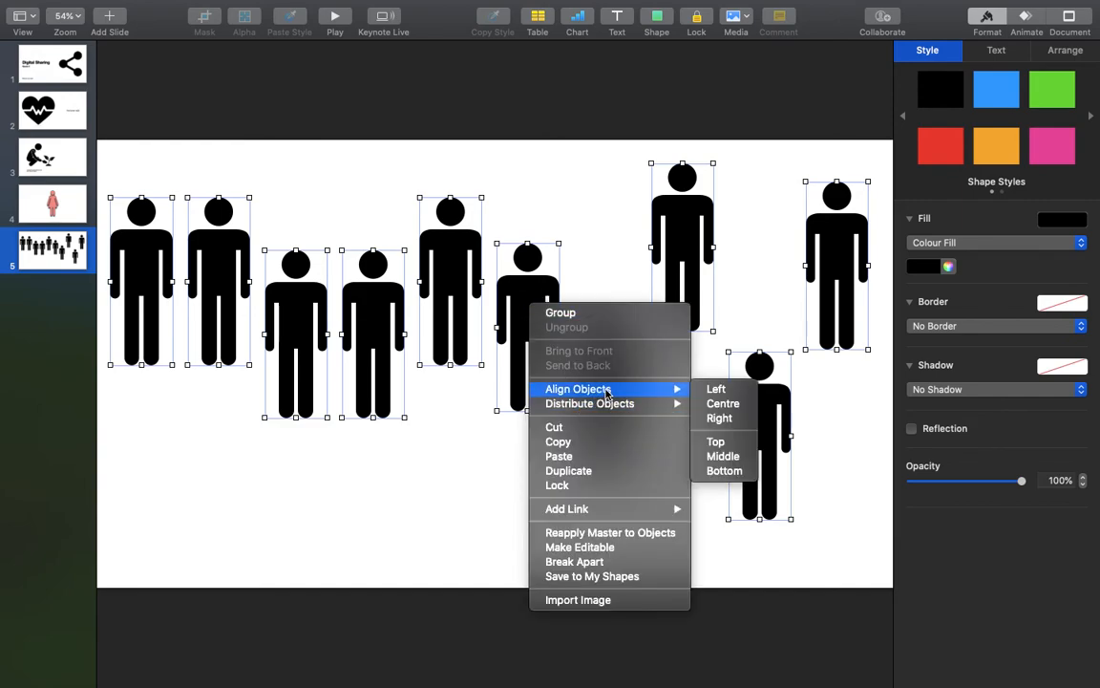
{"action": "left_click", "coordinate": [726, 471]}
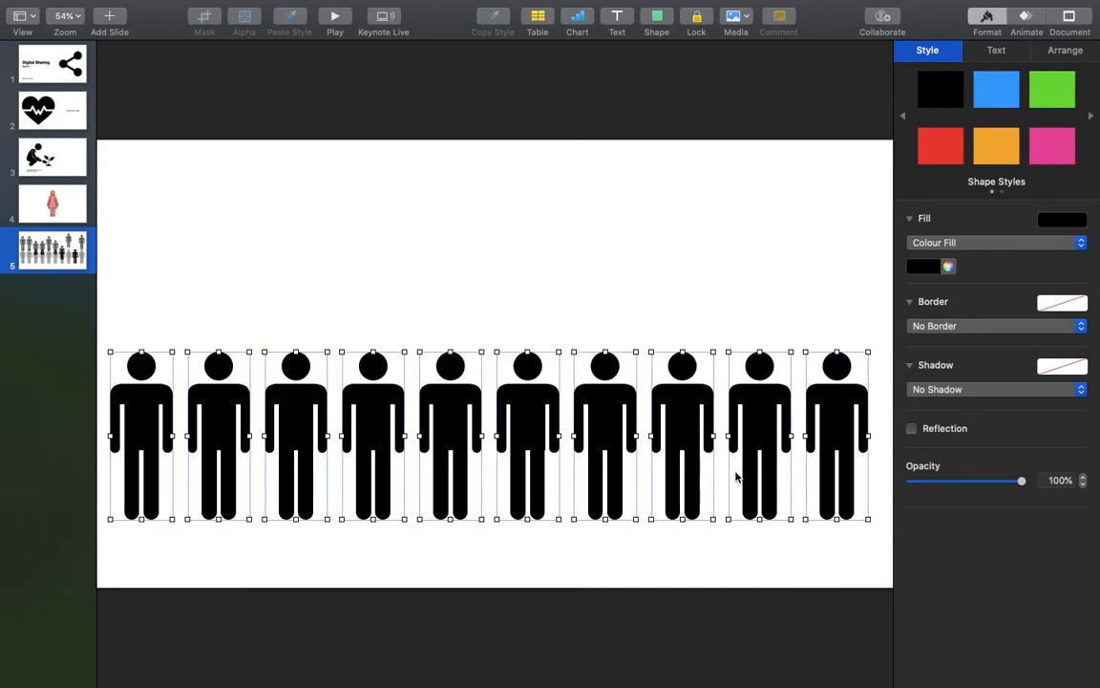
{"action": "left_click", "coordinate": [508, 245]}
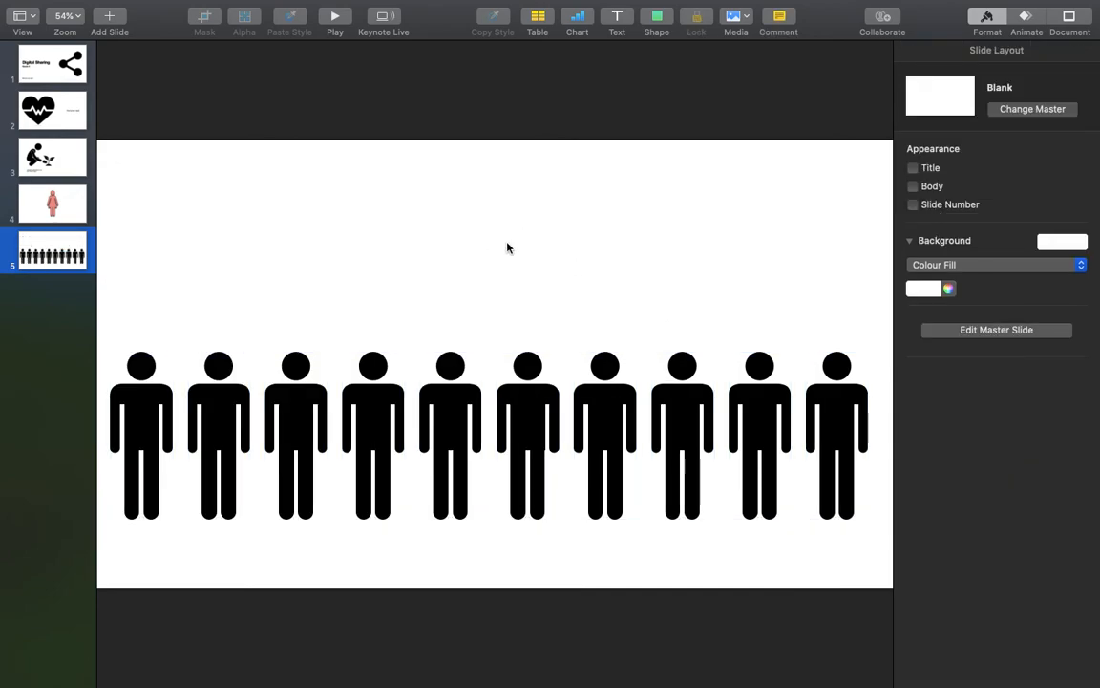
Lock all ten man figures in place and try to move one of them
{"action": "left_click_drag", "start_coordinate": [109, 315], "coordinate": [859, 543]}
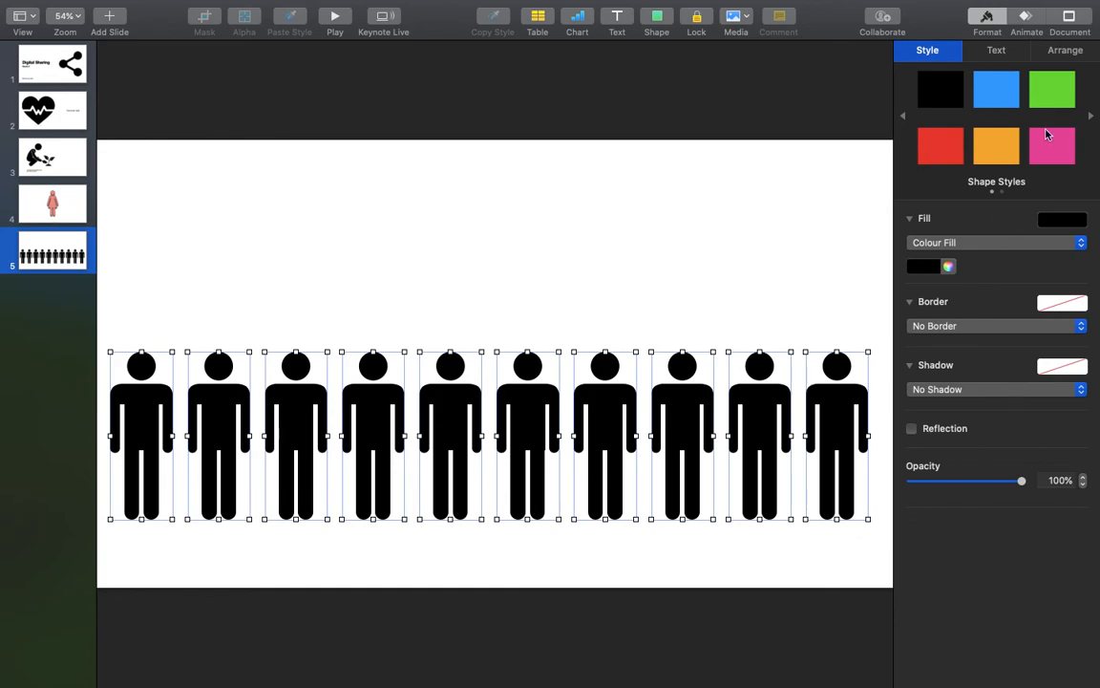
{"action": "left_click", "coordinate": [1070, 50]}
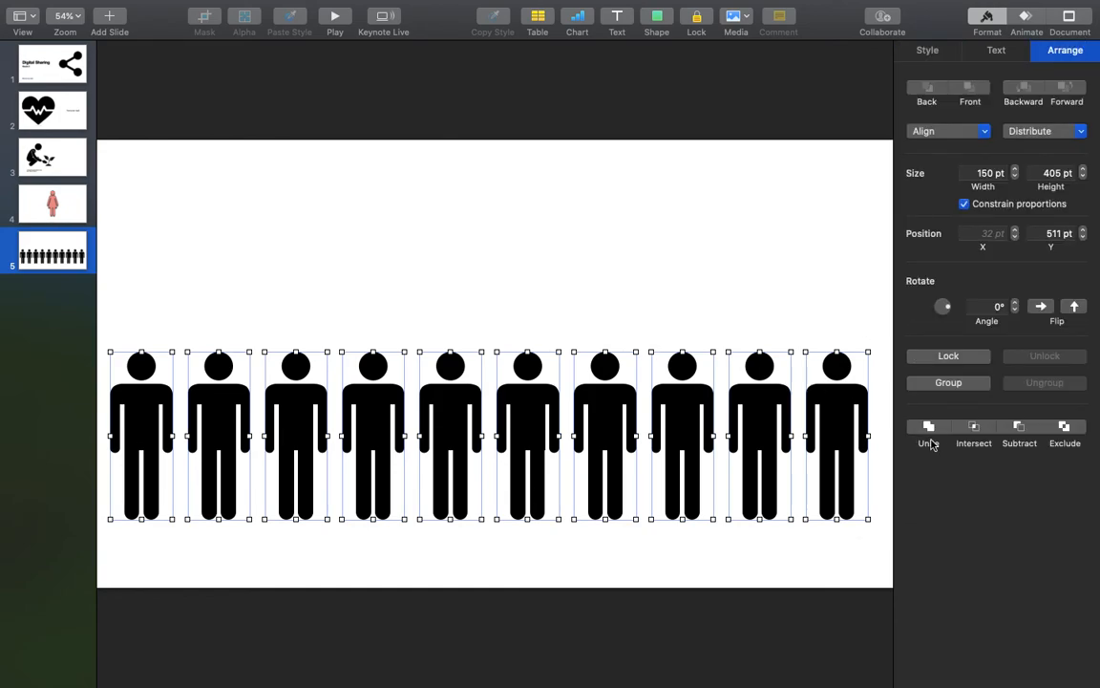
{"action": "left_click", "coordinate": [937, 361]}
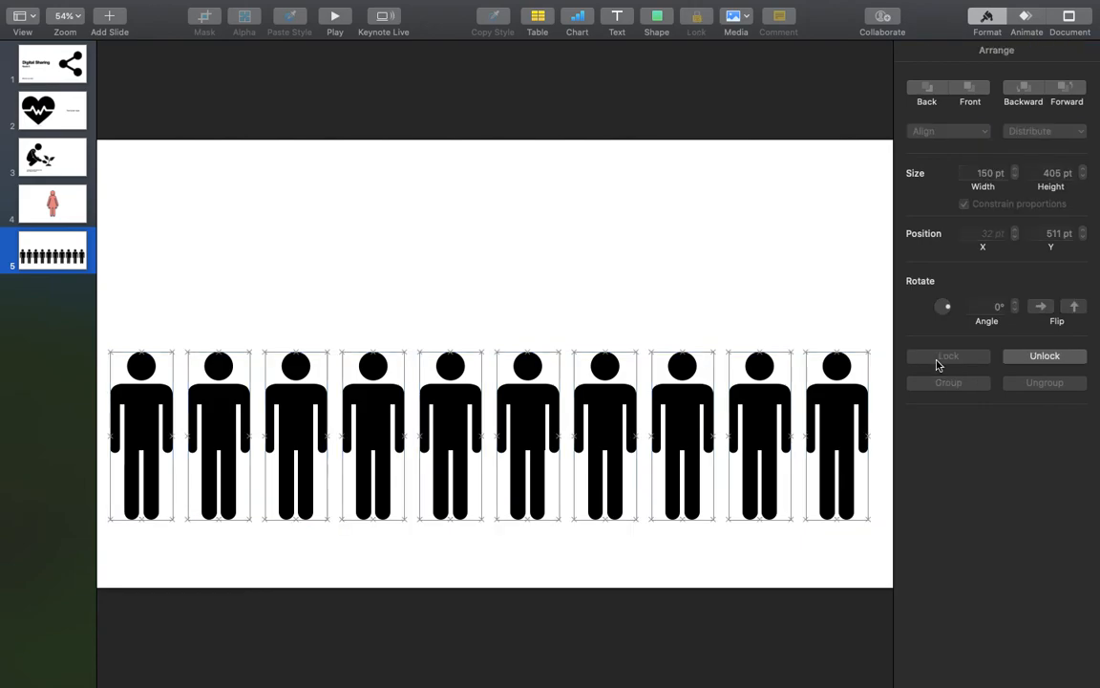
{"action": "left_click", "coordinate": [714, 246]}
{"action": "left_click_drag", "start_coordinate": [620, 418], "coordinate": [687, 420]}
{"action": "left_click", "coordinate": [634, 334]}
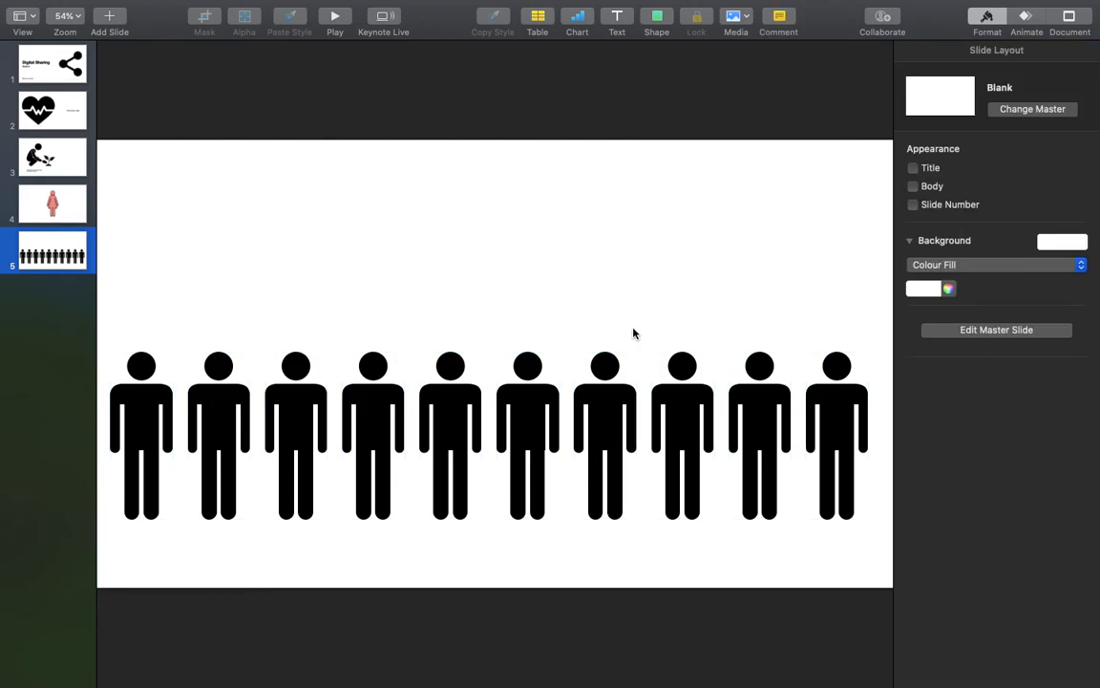
Group all ten man figures and scale the group down to about 397 × 88 pt near the slide's upper-left corner
{"action": "key", "text": "super+a"}
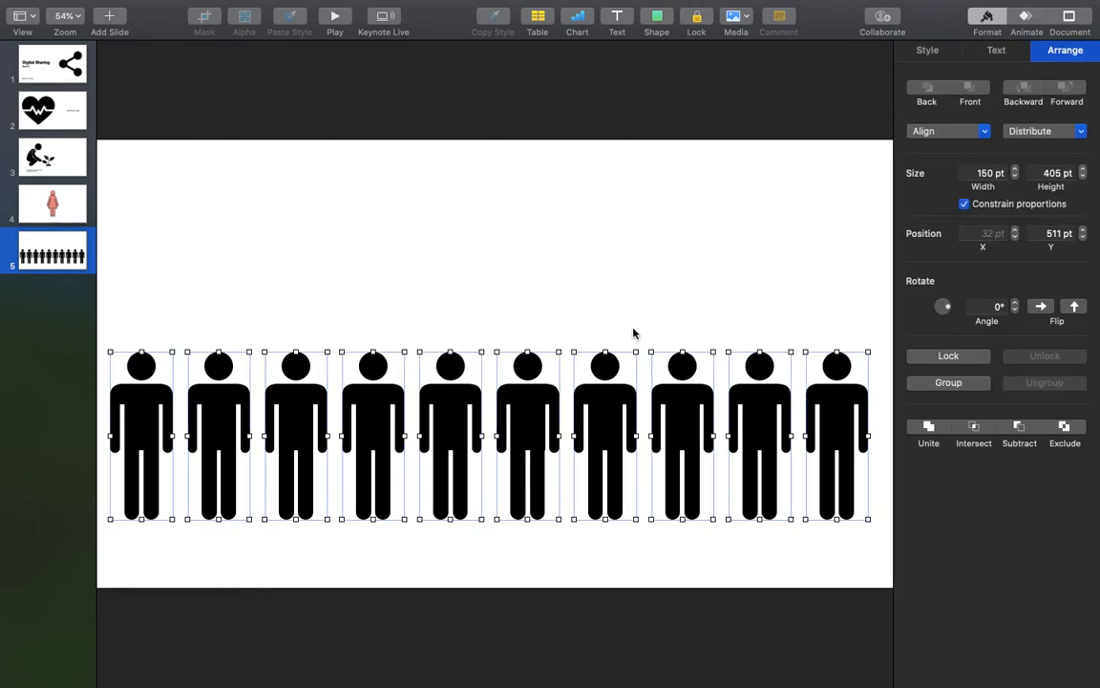
{"action": "left_click", "coordinate": [963, 382]}
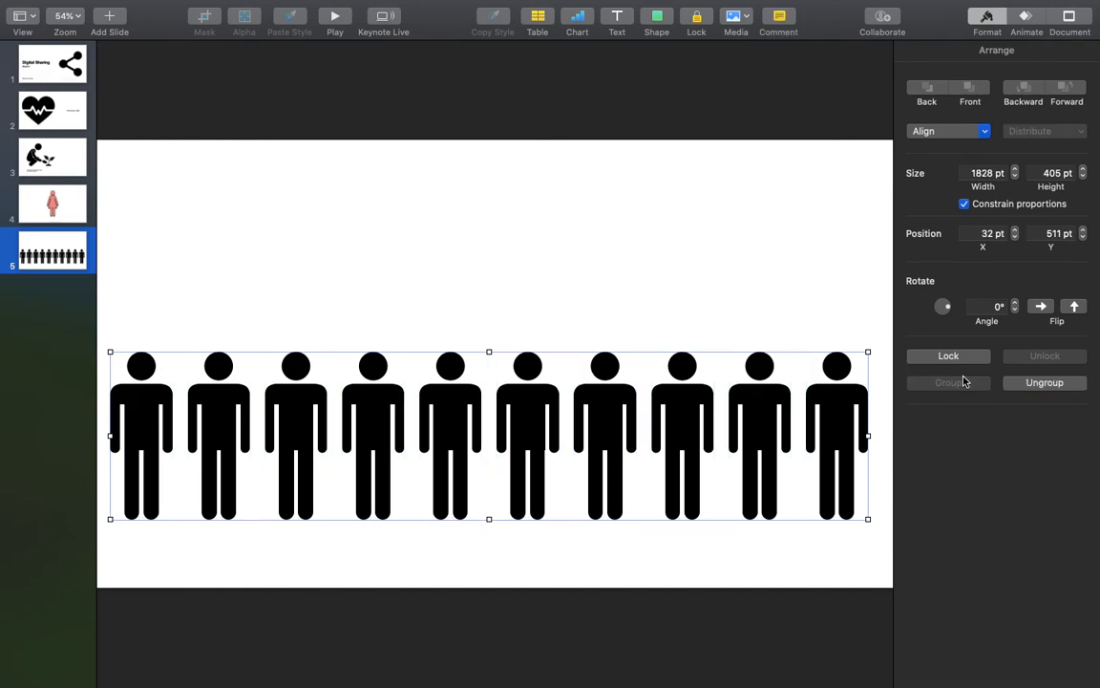
{"action": "left_click", "coordinate": [869, 525]}
{"action": "left_click", "coordinate": [859, 513]}
{"action": "left_click_drag", "start_coordinate": [870, 518], "coordinate": [322, 255]}
{"action": "left_click", "coordinate": [300, 363]}
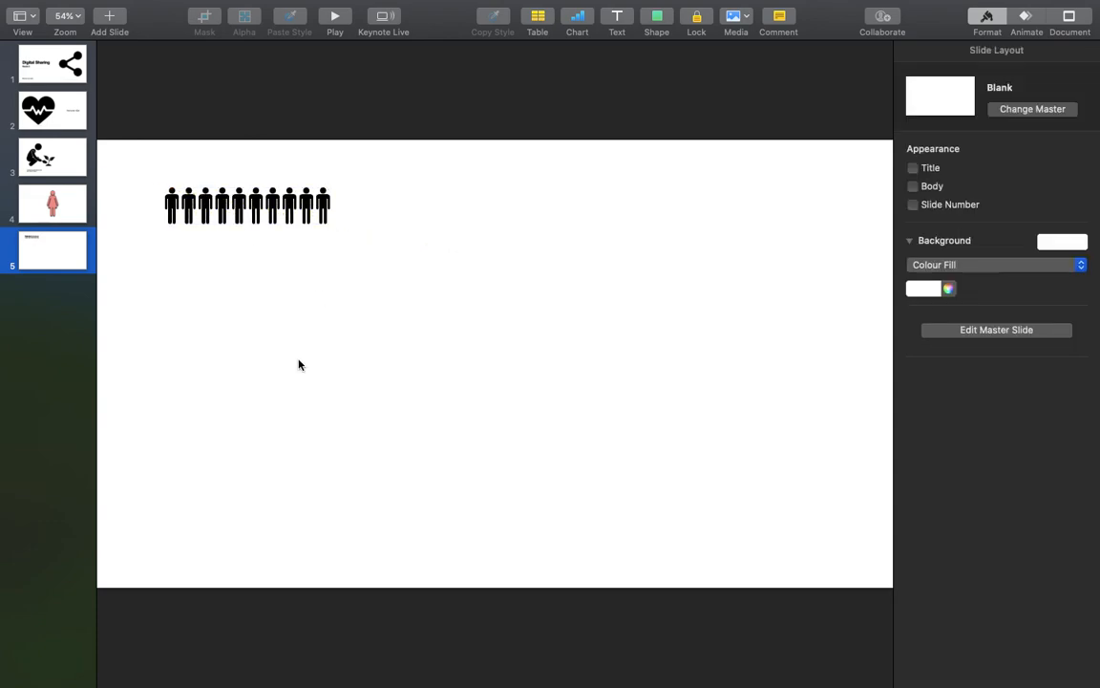
Make three duplicates of the small group of man figures
{"action": "left_click", "coordinate": [309, 212]}
{"action": "key", "text": "super+d"}
{"action": "key", "text": "super+d"}
{"action": "key", "text": "super+d"}
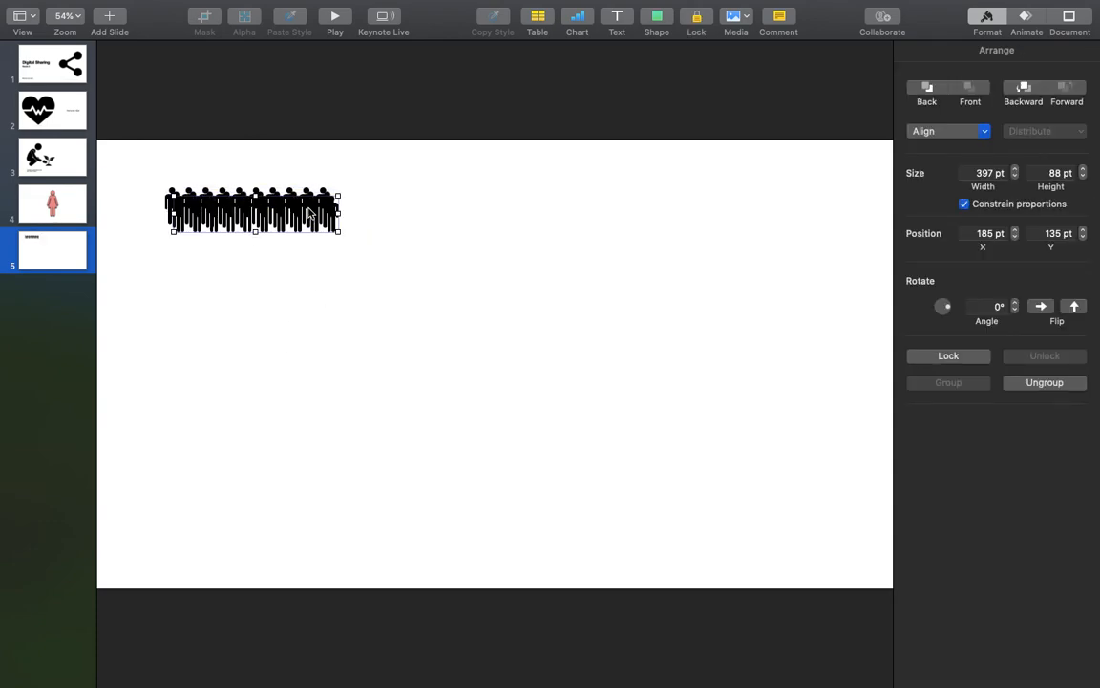
Spread the three duplicate groups into separate rows below the original, and nudge the original row slightly to the right
{"action": "left_click_drag", "start_coordinate": [327, 214], "coordinate": [322, 265]}
{"action": "left_click_drag", "start_coordinate": [331, 216], "coordinate": [323, 332]}
{"action": "left_click_drag", "start_coordinate": [281, 233], "coordinate": [277, 398]}
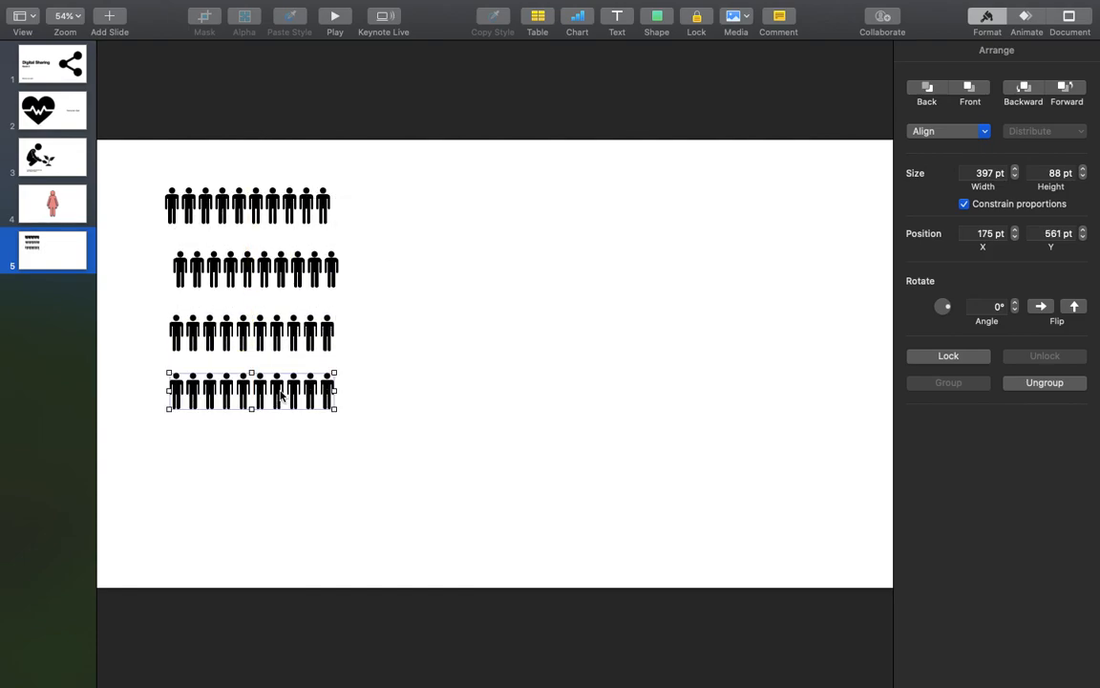
{"action": "left_click_drag", "start_coordinate": [275, 202], "coordinate": [279, 201]}
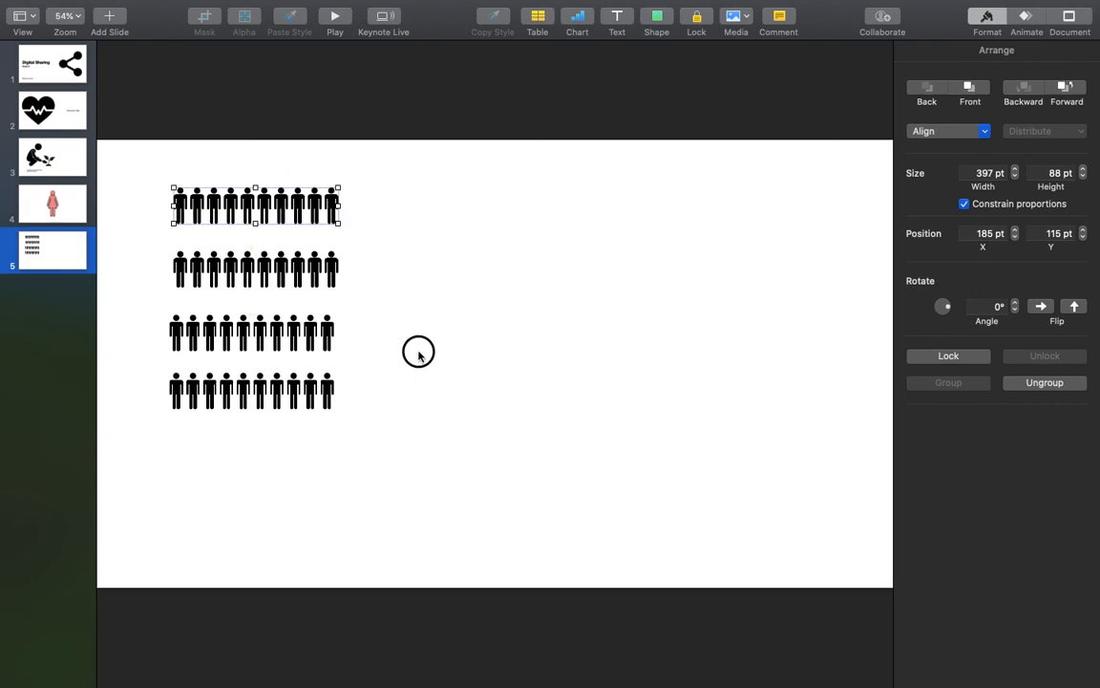
{"action": "left_click", "coordinate": [417, 356]}
Return to slide 4 with the pink woman figure
{"action": "left_click", "coordinate": [43, 201]}
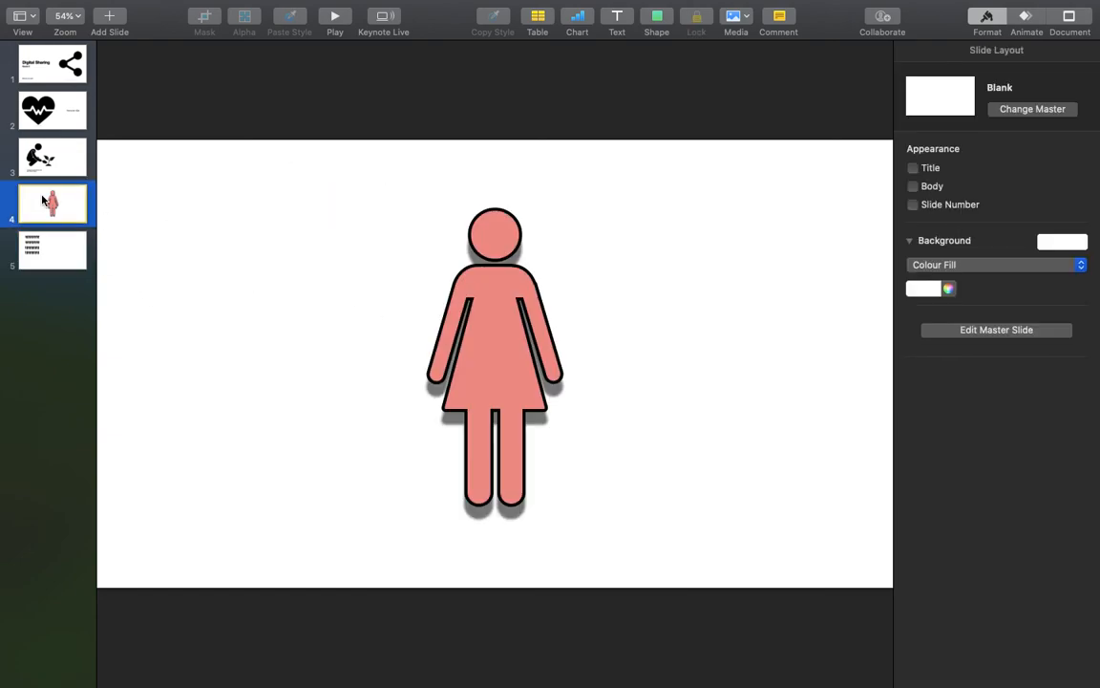